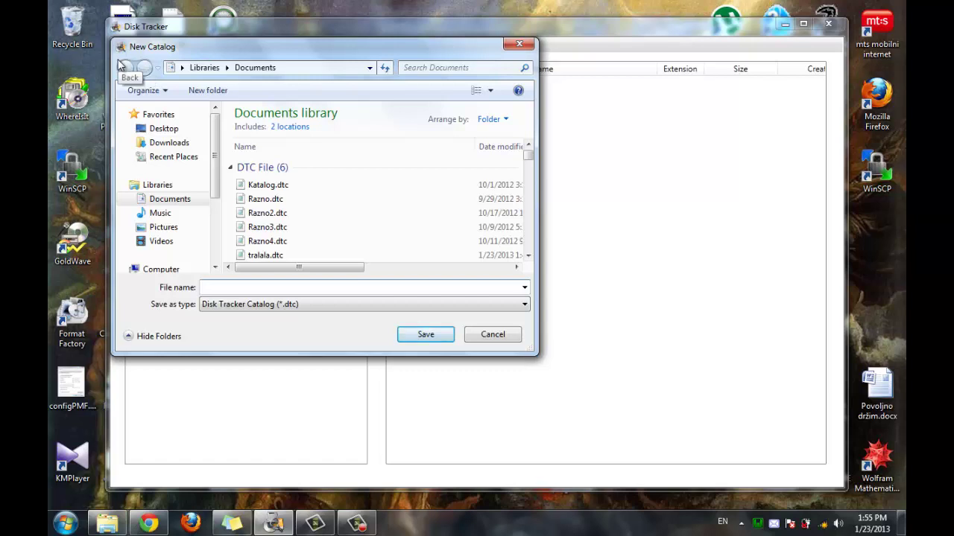
Save the new catalog under the name "moj katalog".
{"action": "type", "text": "oj katalog"}
{"action": "key", "text": "Return"}
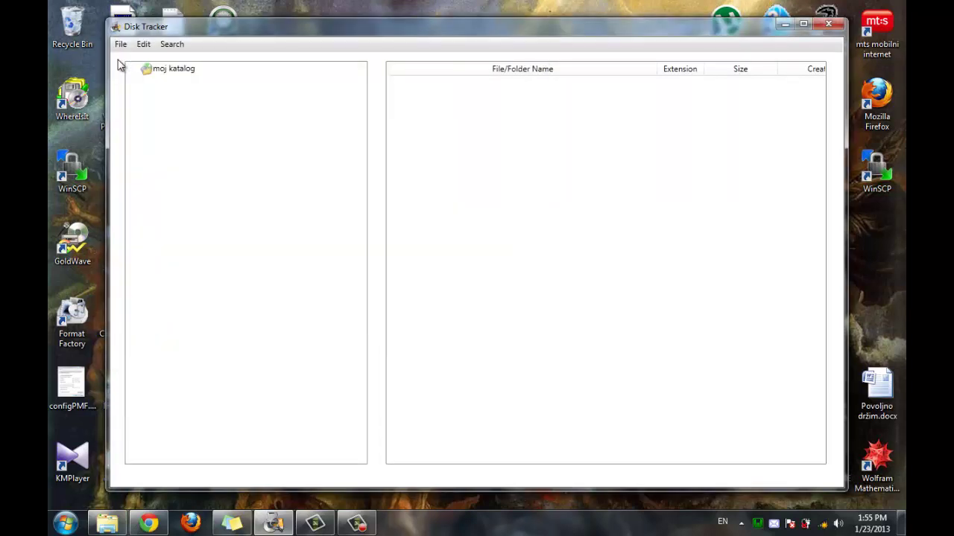
Start adding a disk image to the catalog and select the c_c++ folder on drive F: as the folder to scan.
{"action": "left_click", "coordinate": [146, 47]}
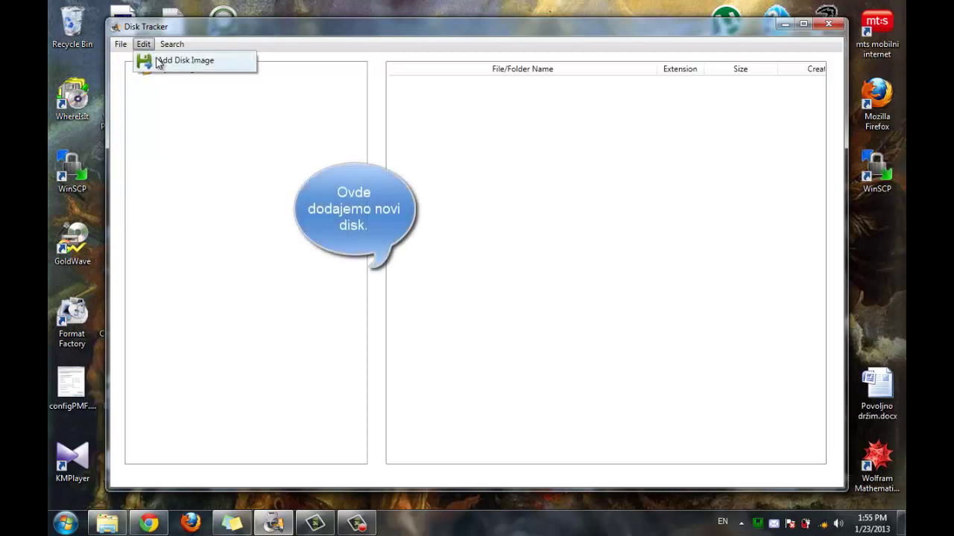
{"action": "left_click", "coordinate": [179, 61]}
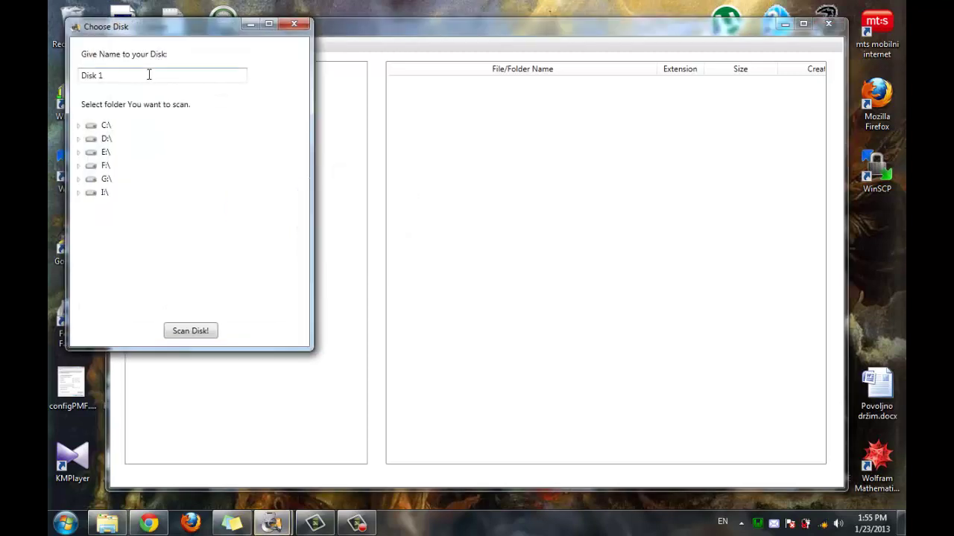
{"action": "triple_click", "coordinate": [149, 75]}
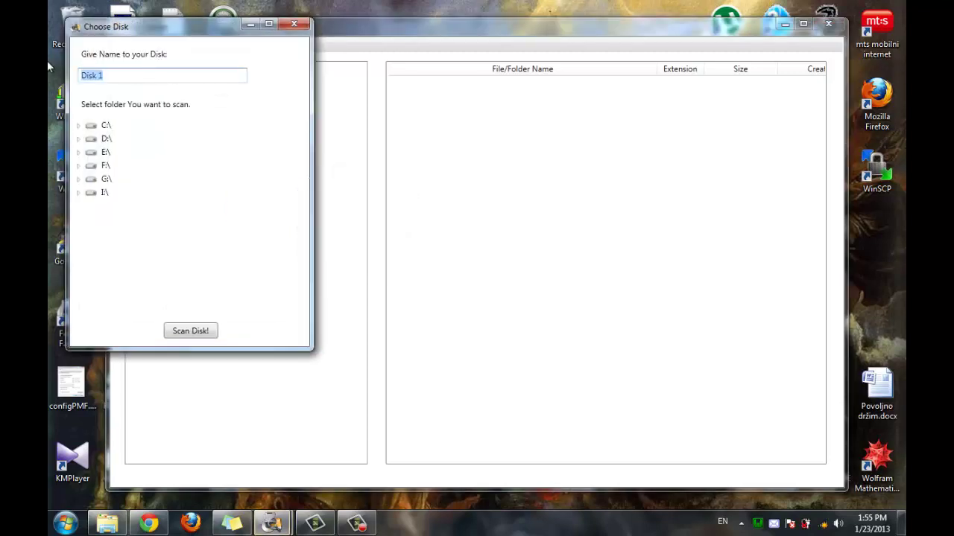
{"action": "left_click", "coordinate": [79, 166]}
{"action": "left_click", "coordinate": [79, 166]}
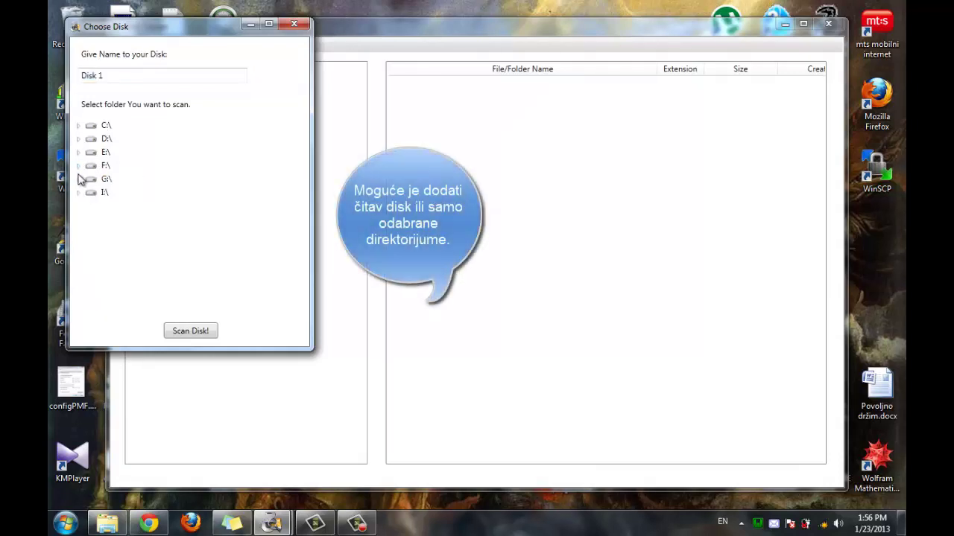
{"action": "left_click", "coordinate": [79, 193]}
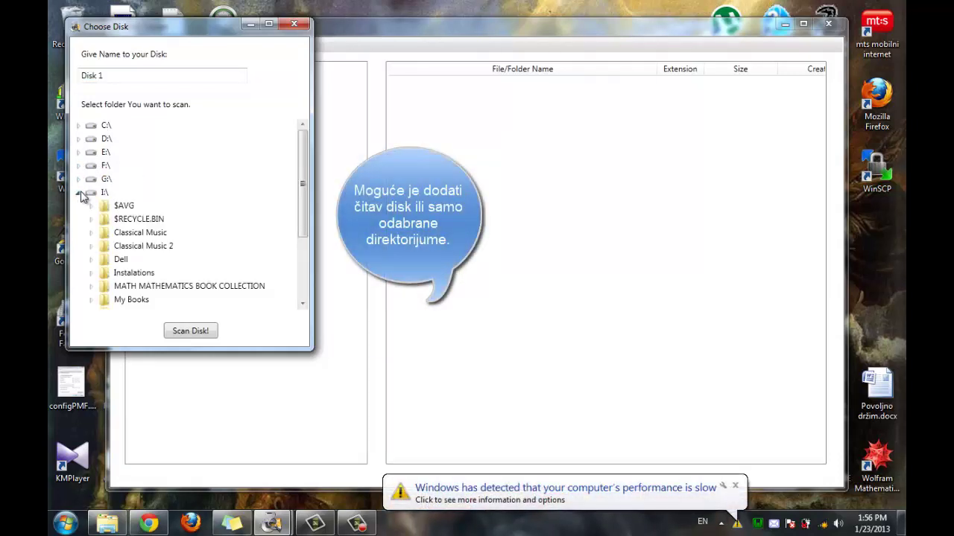
{"action": "left_click", "coordinate": [80, 193]}
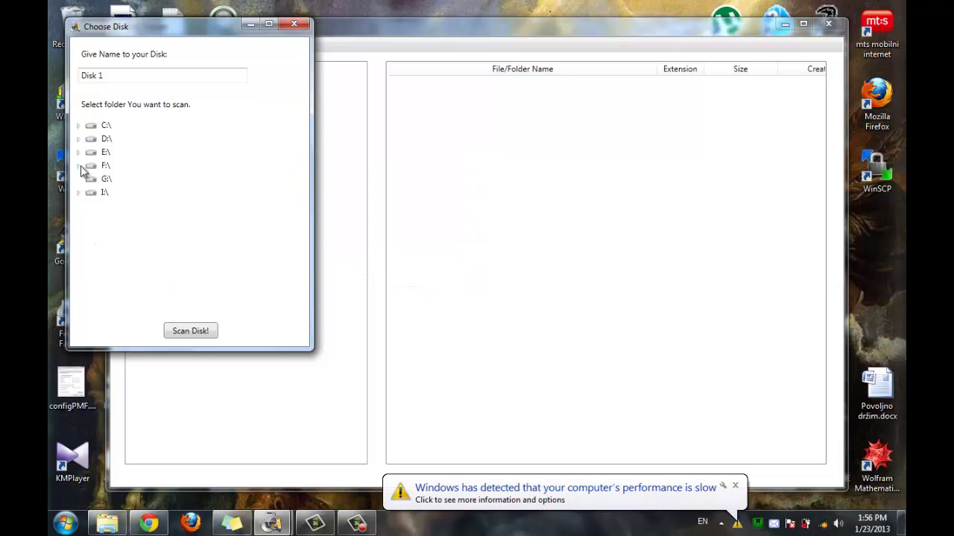
{"action": "left_click", "coordinate": [79, 166]}
{"action": "left_click", "coordinate": [116, 234]}
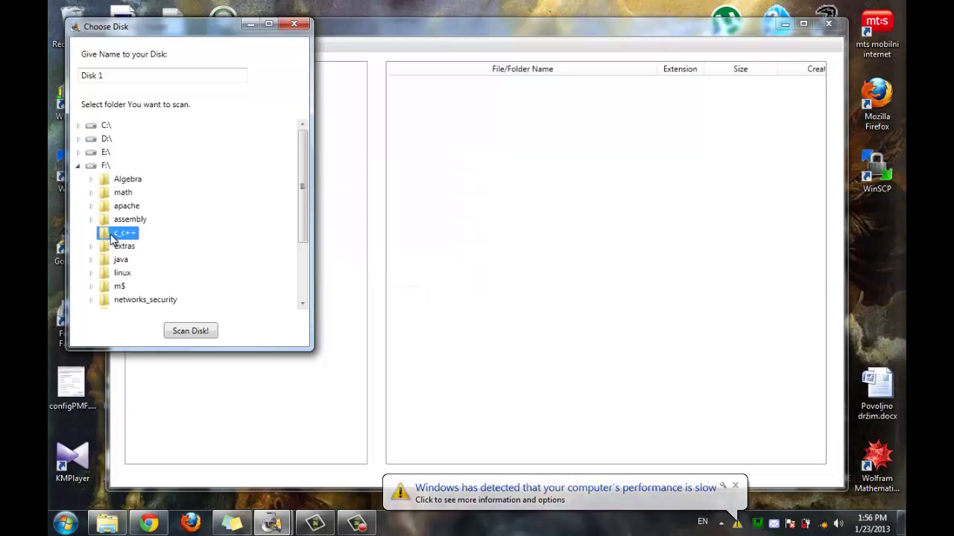
Name the disk "knjige c, c++" and scan the selected folder into the catalog.
{"action": "left_click", "coordinate": [147, 75]}
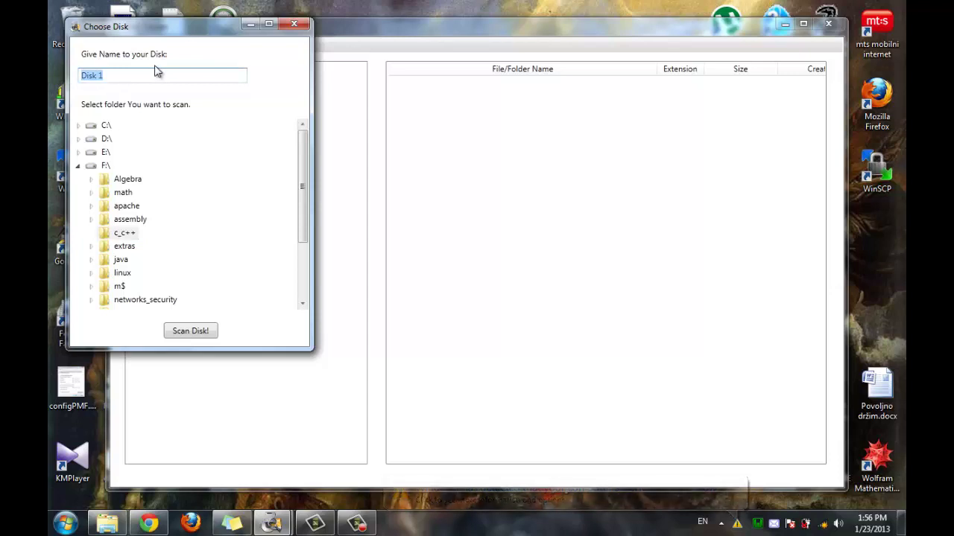
{"action": "type", "text": "knjige c, c+"}
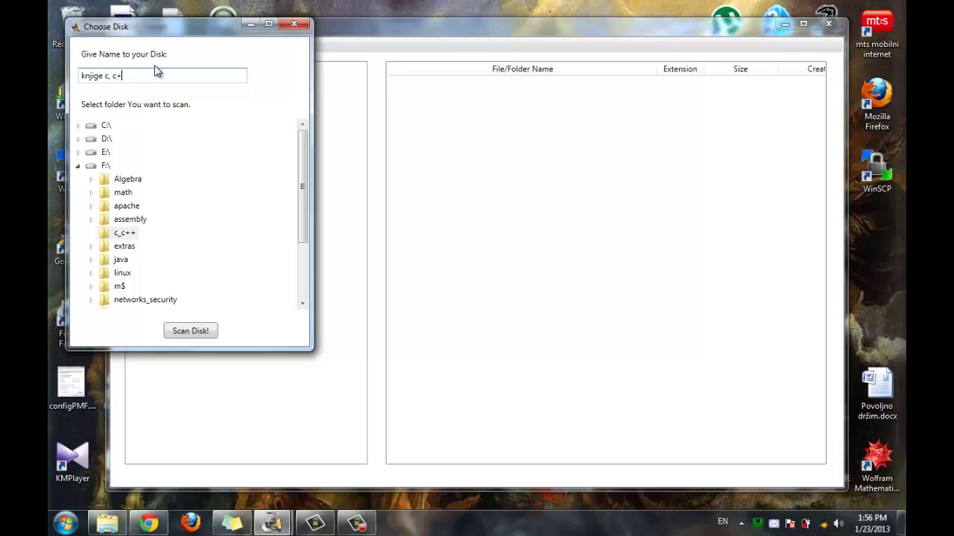
{"action": "type", "text": "+"}
{"action": "left_click", "coordinate": [186, 332]}
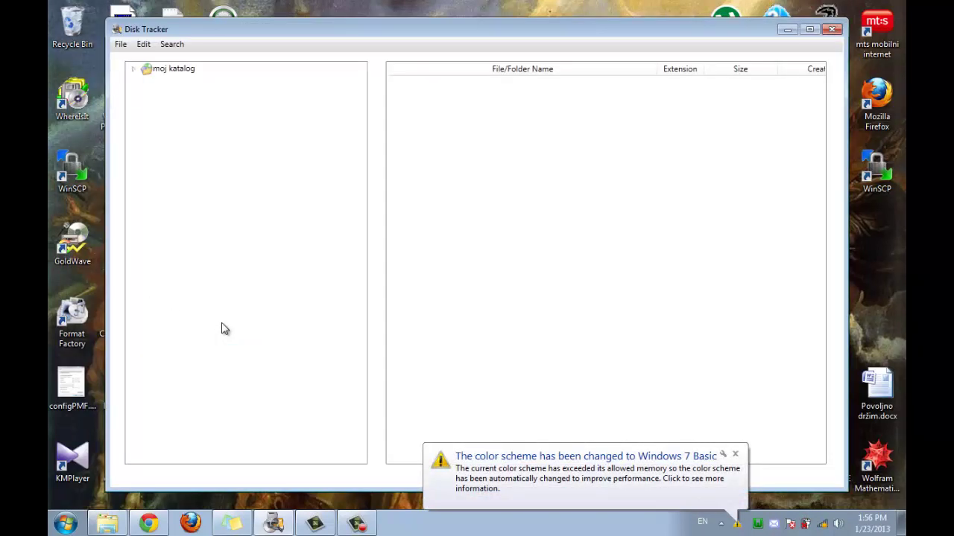
Expand the catalog and its scanned disk, and list the files in the c_c++ folder.
{"action": "left_click", "coordinate": [133, 69]}
{"action": "left_click", "coordinate": [145, 82]}
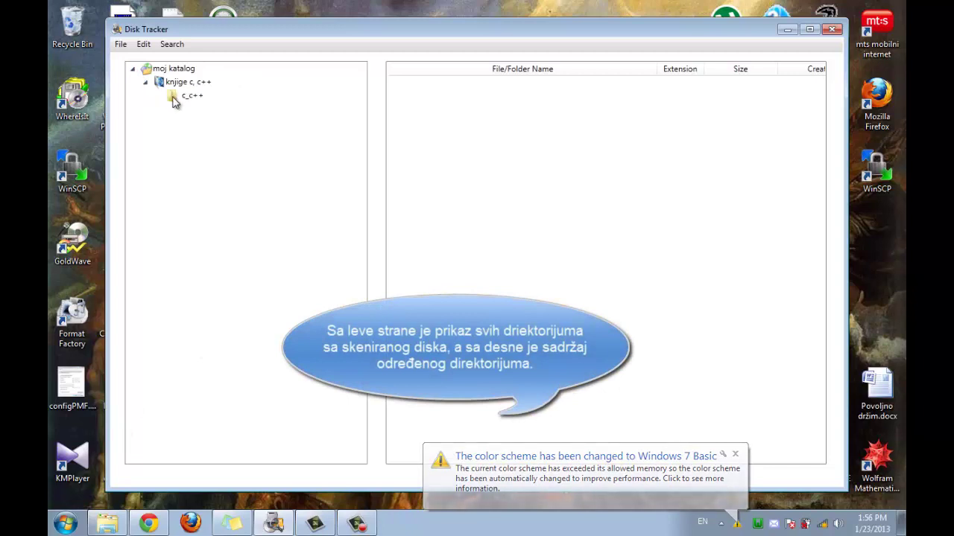
{"action": "left_click", "coordinate": [185, 97]}
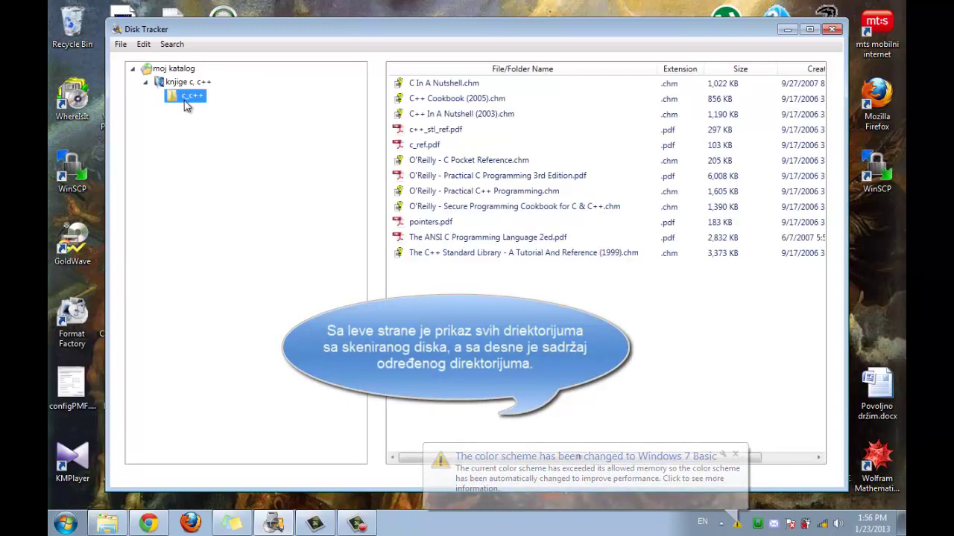
Open the cataloged file c++_stl_ref.pdf, look through it and close the document.
{"action": "left_click", "coordinate": [463, 133]}
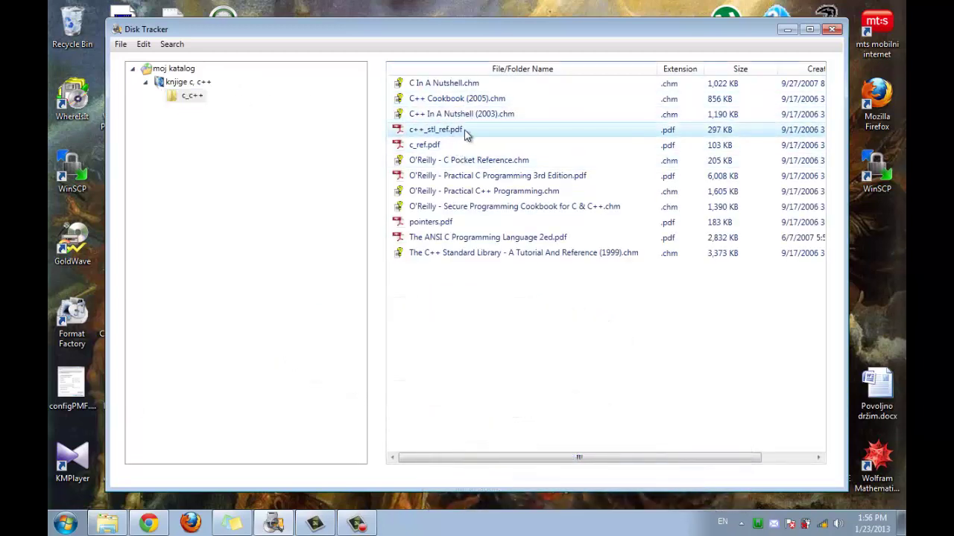
{"action": "right_click", "coordinate": [458, 128]}
{"action": "left_click", "coordinate": [474, 138]}
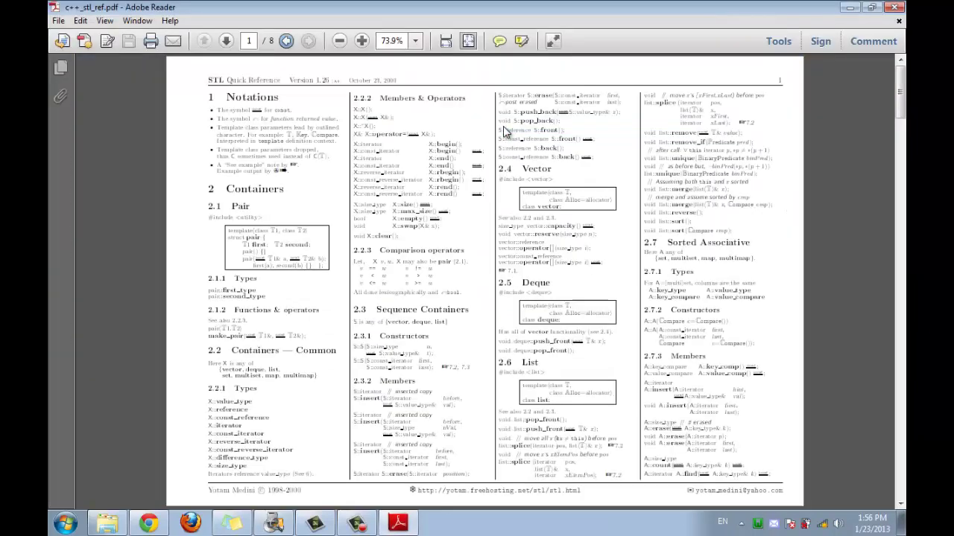
{"action": "scroll", "coordinate": [851, 62], "scroll_direction": "down", "scroll_amount": 2}
{"action": "left_click", "coordinate": [894, 13]}
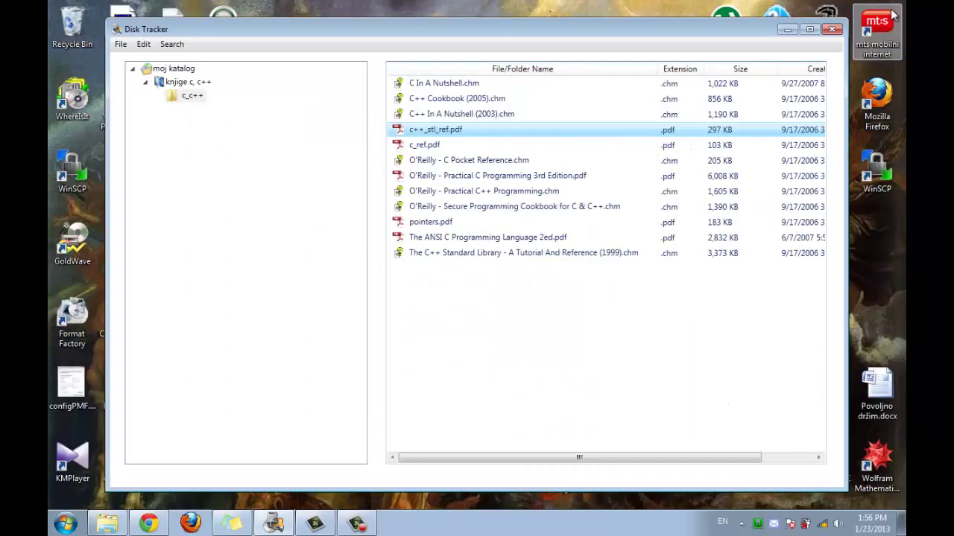
Show the folder containing c++_stl_ref.pdf in the file manager and close that window.
{"action": "right_click", "coordinate": [460, 129]}
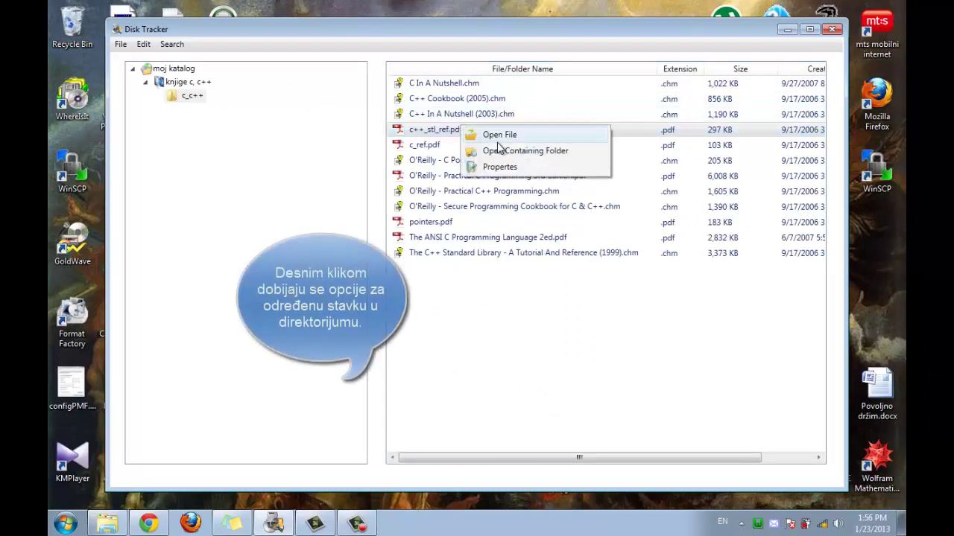
{"action": "left_click", "coordinate": [576, 159]}
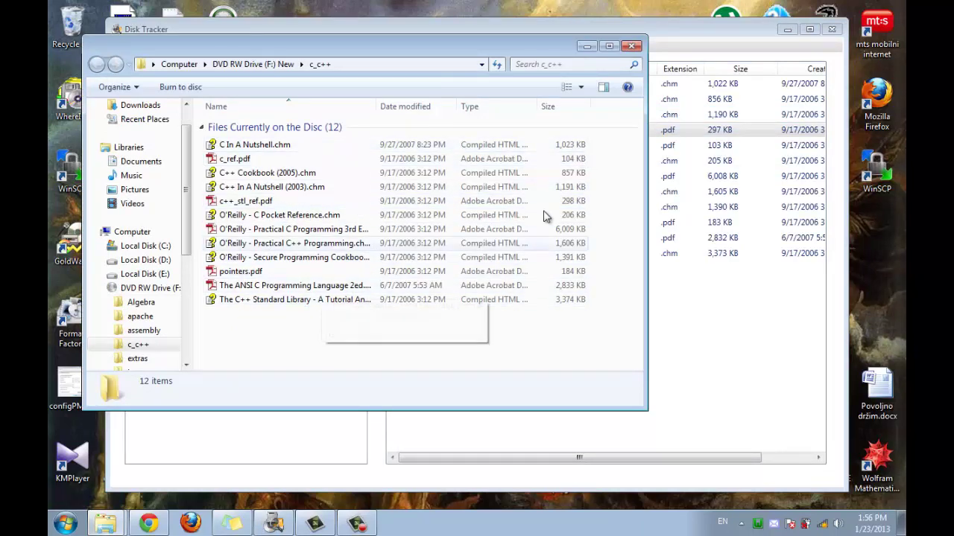
{"action": "left_click", "coordinate": [631, 45]}
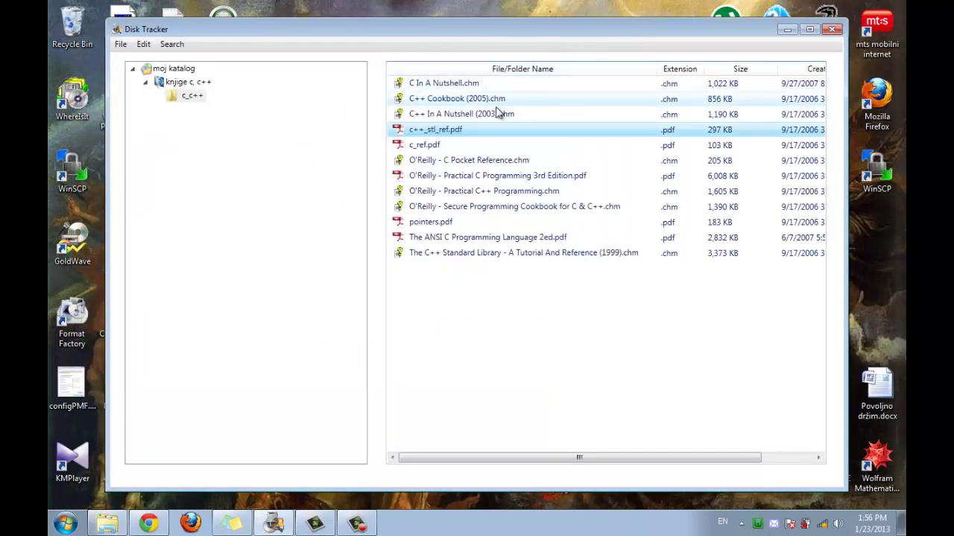
Review the general and detailed properties of c++_stl_ref.pdf and close its properties window.
{"action": "right_click", "coordinate": [453, 129]}
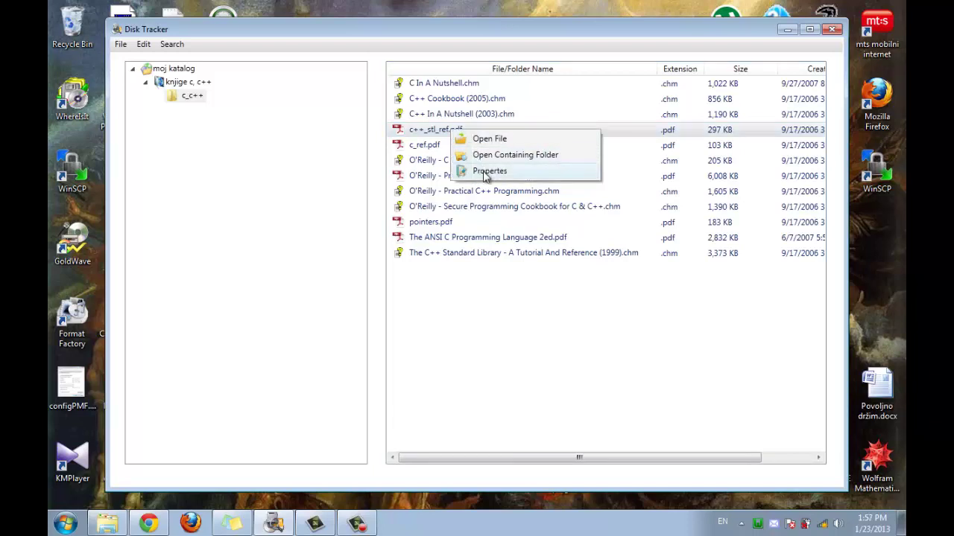
{"action": "left_click", "coordinate": [486, 172]}
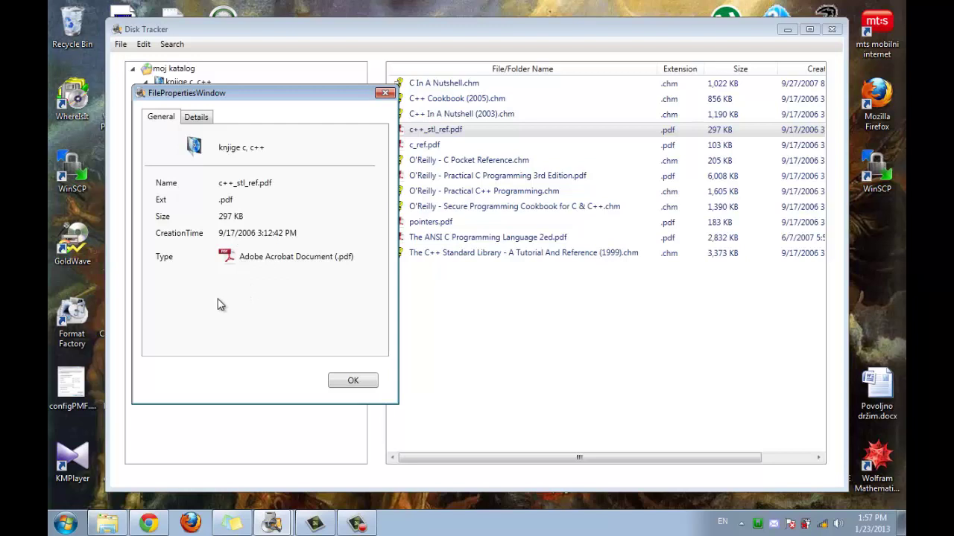
{"action": "left_click", "coordinate": [205, 119]}
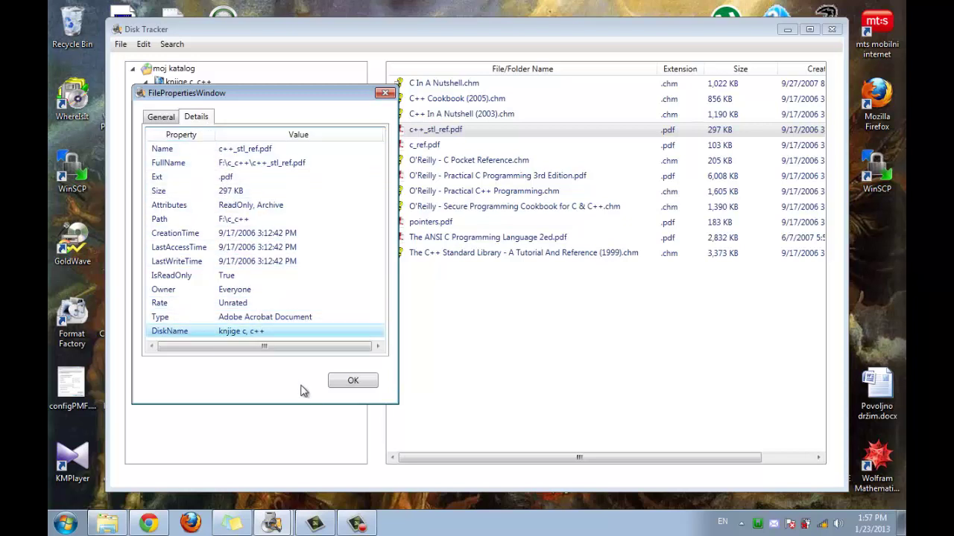
{"action": "left_click", "coordinate": [353, 382]}
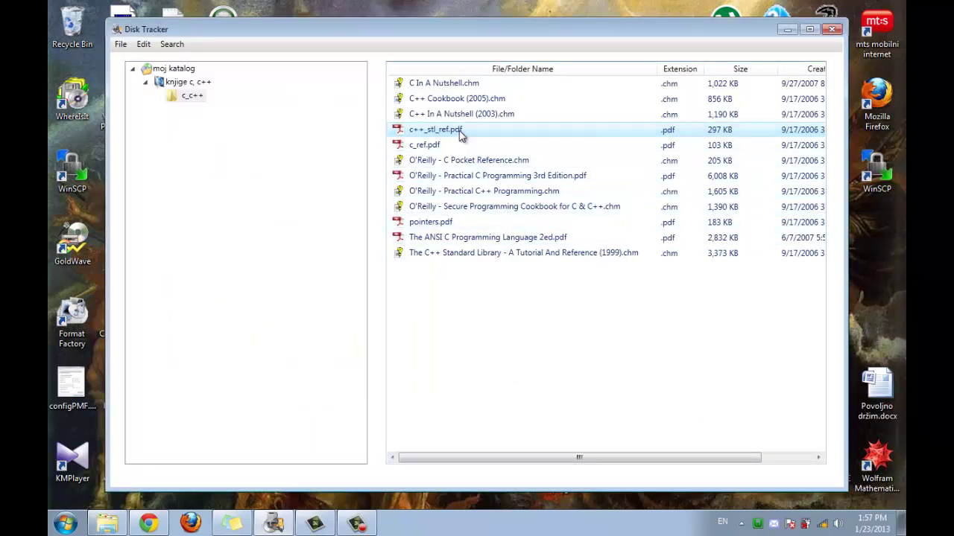
Move the CreationTime column in front of the Extension column in the file list.
{"action": "left_click_drag", "start_coordinate": [618, 459], "coordinate": [712, 362]}
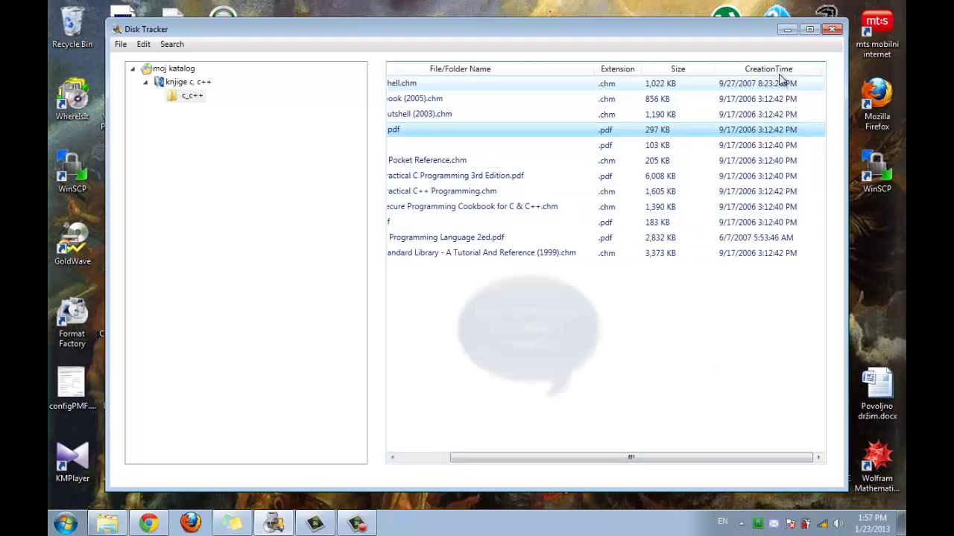
{"action": "left_click_drag", "start_coordinate": [790, 72], "coordinate": [607, 71]}
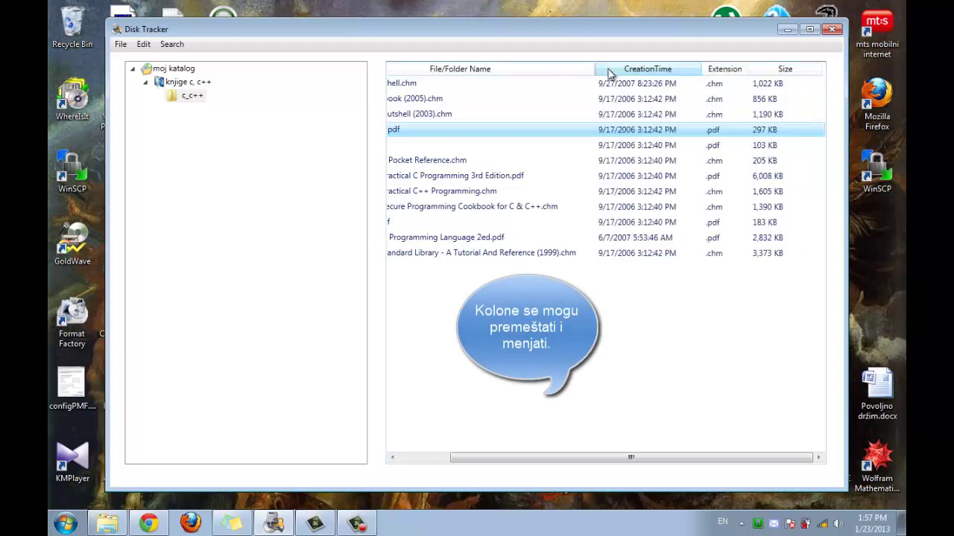
Add the Last Access Time column to the file list and place it between CreationTime and Extension.
{"action": "right_click", "coordinate": [696, 74]}
{"action": "left_click", "coordinate": [726, 94]}
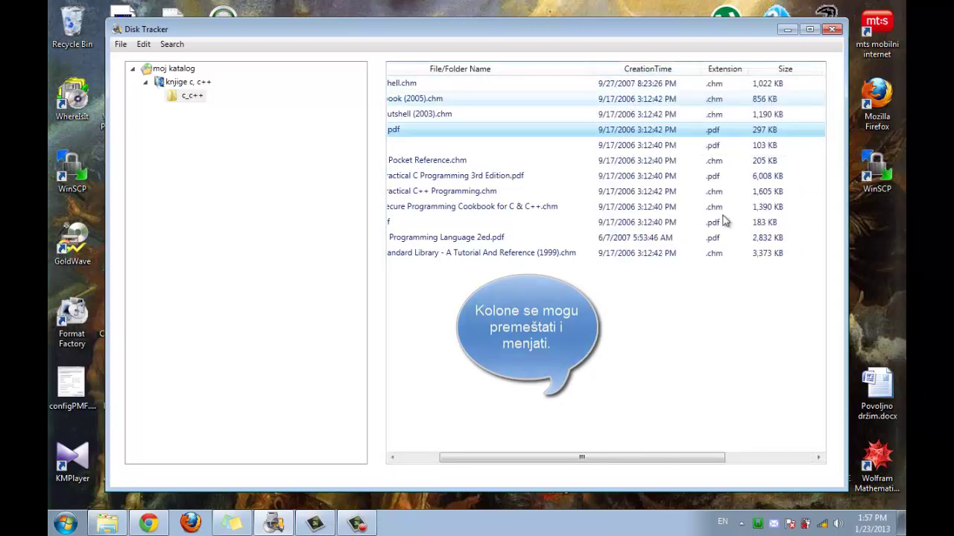
{"action": "left_click", "coordinate": [756, 459]}
{"action": "left_click_drag", "start_coordinate": [745, 71], "coordinate": [581, 75]}
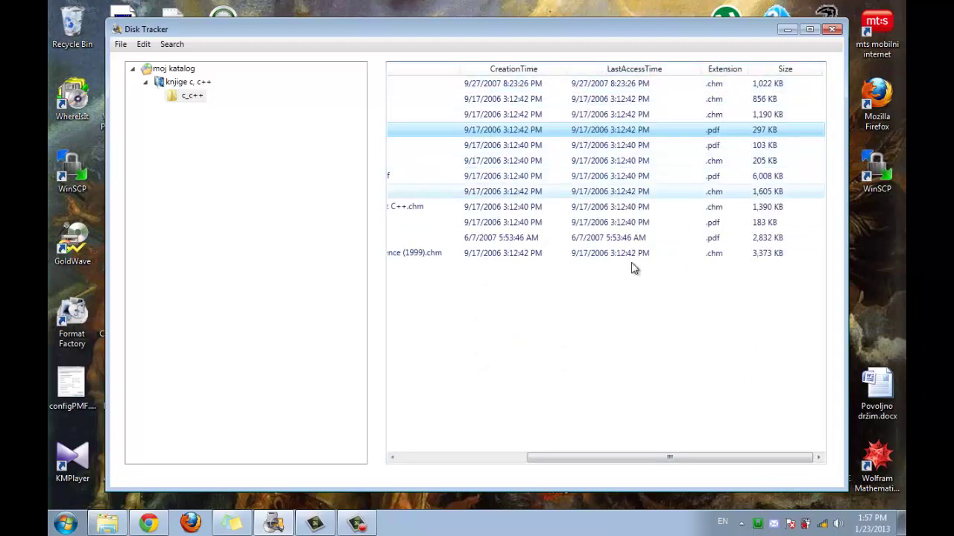
{"action": "mouse_move", "coordinate": [671, 457]}
{"action": "left_mouse_down"}
{"action": "mouse_move", "coordinate": [566, 455]}
{"action": "mouse_move", "coordinate": [682, 467]}
{"action": "left_mouse_up"}
Show the Last Write Time column in the file list and hide the Last Access Time column.
{"action": "right_click", "coordinate": [713, 68]}
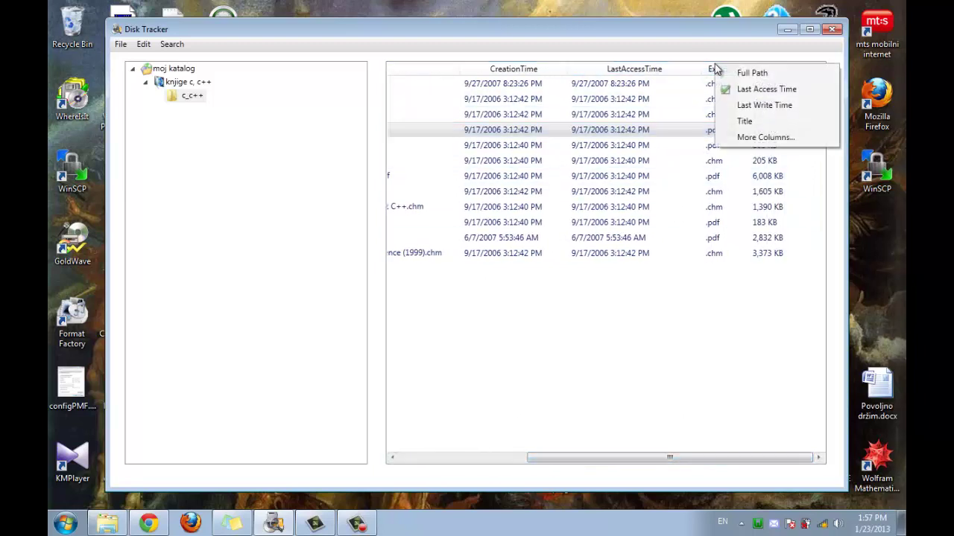
{"action": "left_click", "coordinate": [780, 108]}
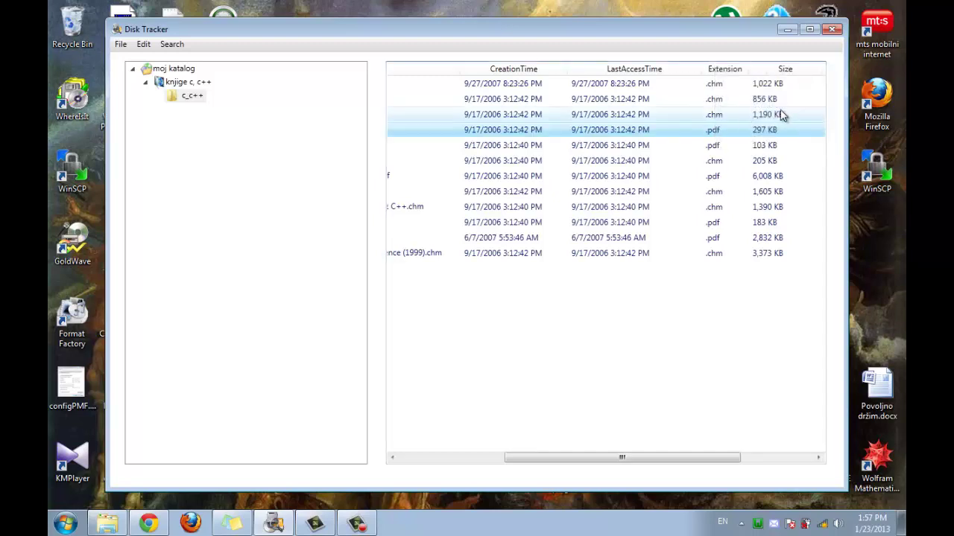
{"action": "right_click", "coordinate": [761, 71]}
{"action": "left_click", "coordinate": [789, 96]}
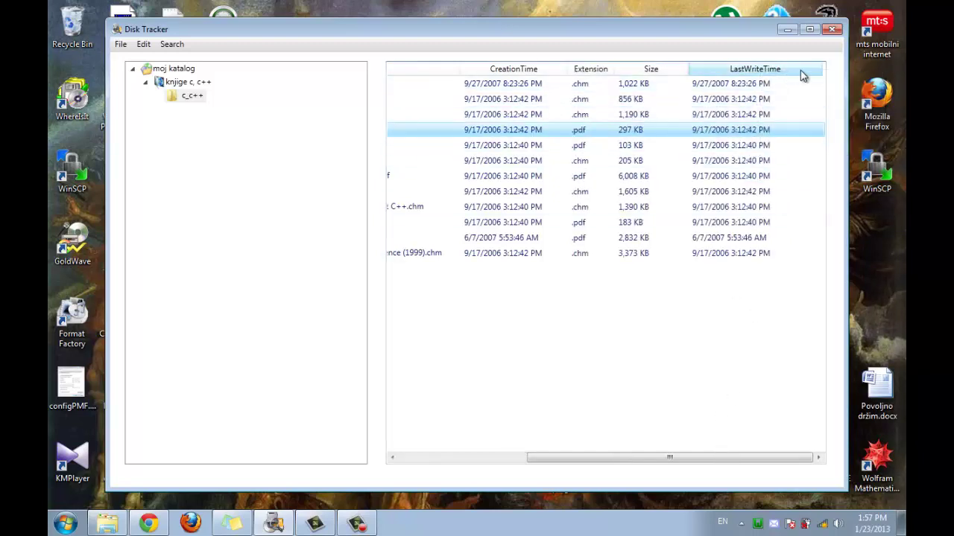
Choose Author and Title as the additional file list columns, with a column width of 150 pixels.
{"action": "right_click", "coordinate": [800, 70]}
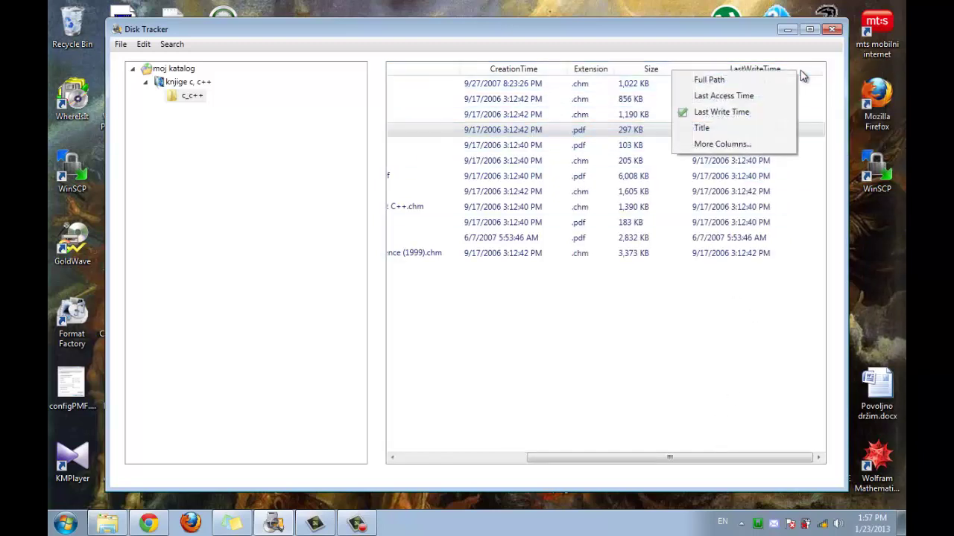
{"action": "left_click", "coordinate": [758, 151]}
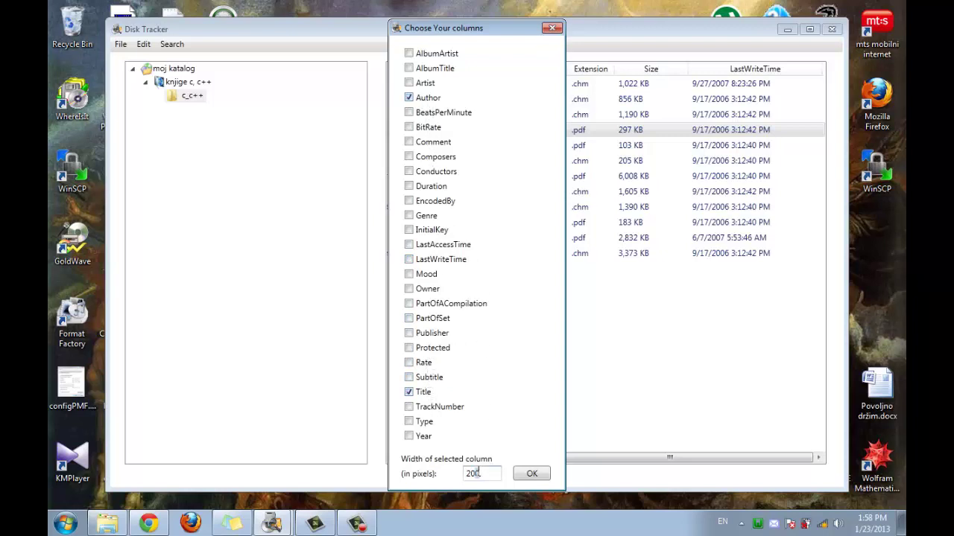
{"action": "left_click_drag", "start_coordinate": [478, 473], "coordinate": [437, 474]}
{"action": "type", "text": "150"}
{"action": "left_click", "coordinate": [532, 474]}
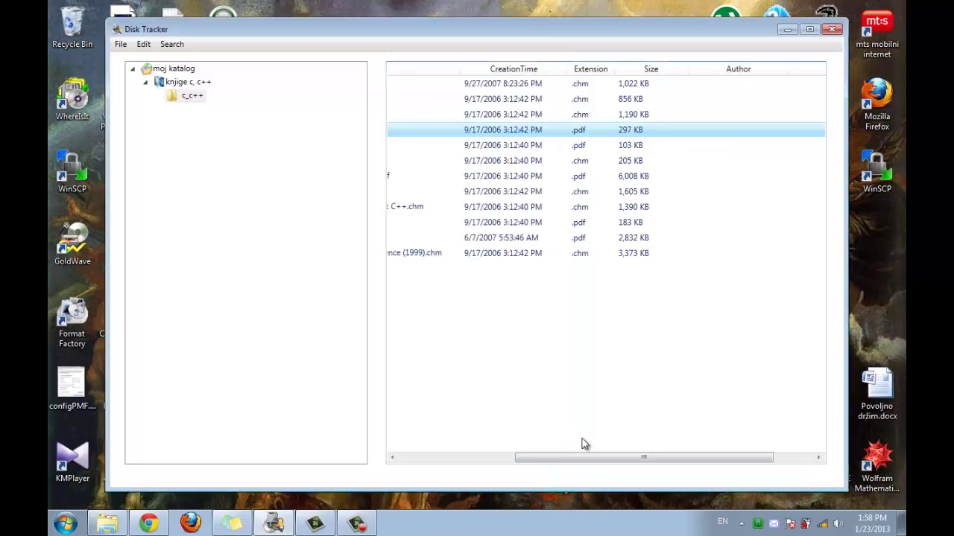
View the contents of the "knjige c, c++" disk and of the catalog's root.
{"action": "left_click_drag", "start_coordinate": [640, 460], "coordinate": [519, 465]}
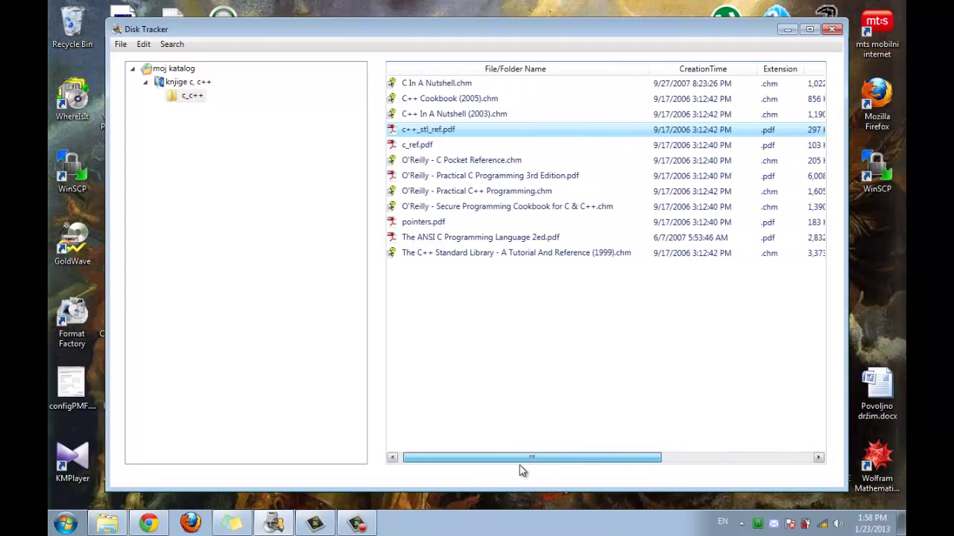
{"action": "left_click", "coordinate": [177, 83]}
{"action": "left_click", "coordinate": [179, 68]}
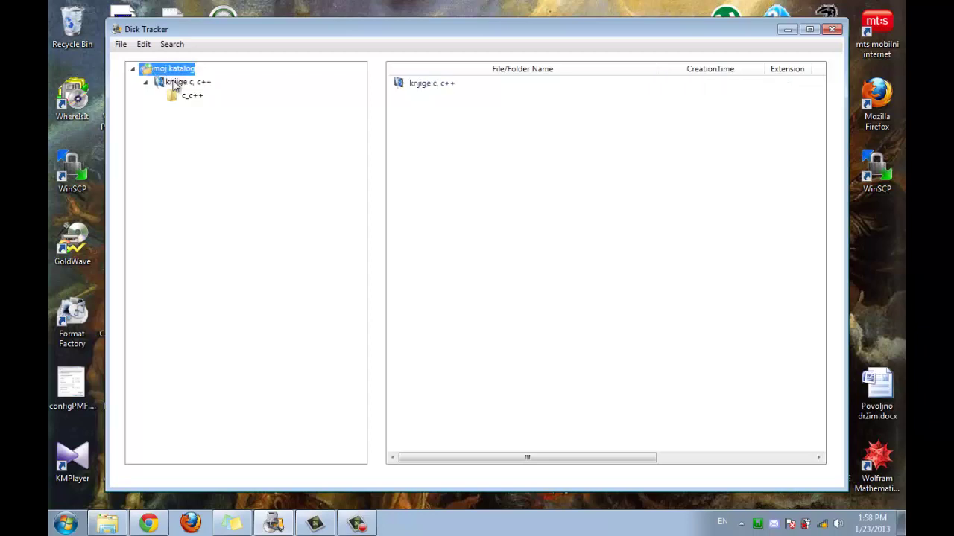
Open the Katalog.dtc catalog and view the contents of Disk 1.
{"action": "left_click", "coordinate": [120, 44]}
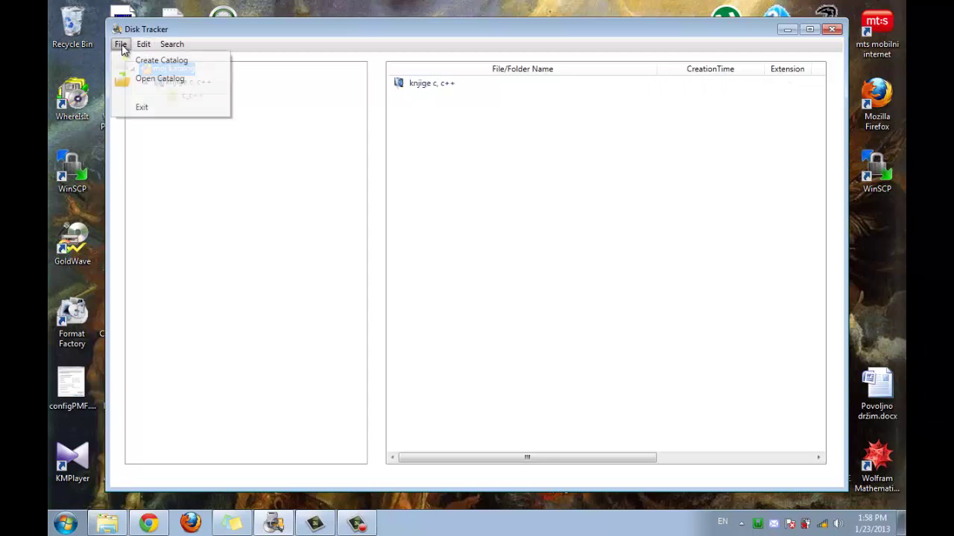
{"action": "left_click", "coordinate": [147, 84]}
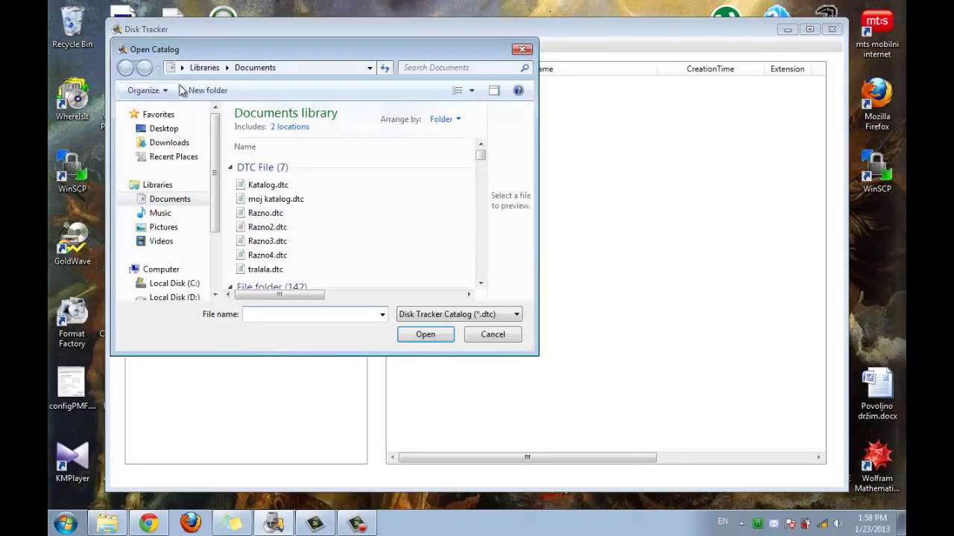
{"action": "left_click", "coordinate": [273, 187]}
{"action": "left_click", "coordinate": [439, 335]}
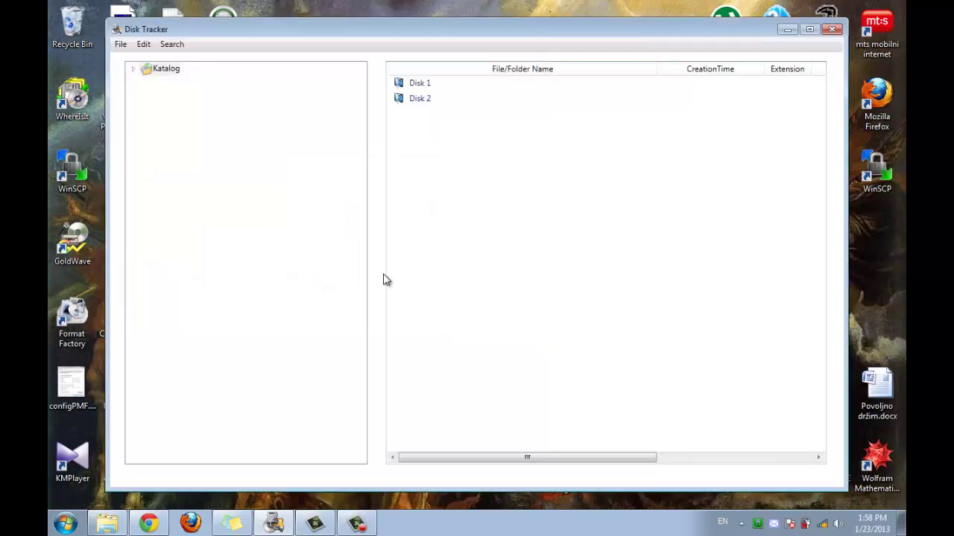
{"action": "left_click", "coordinate": [132, 71]}
{"action": "left_click", "coordinate": [147, 83]}
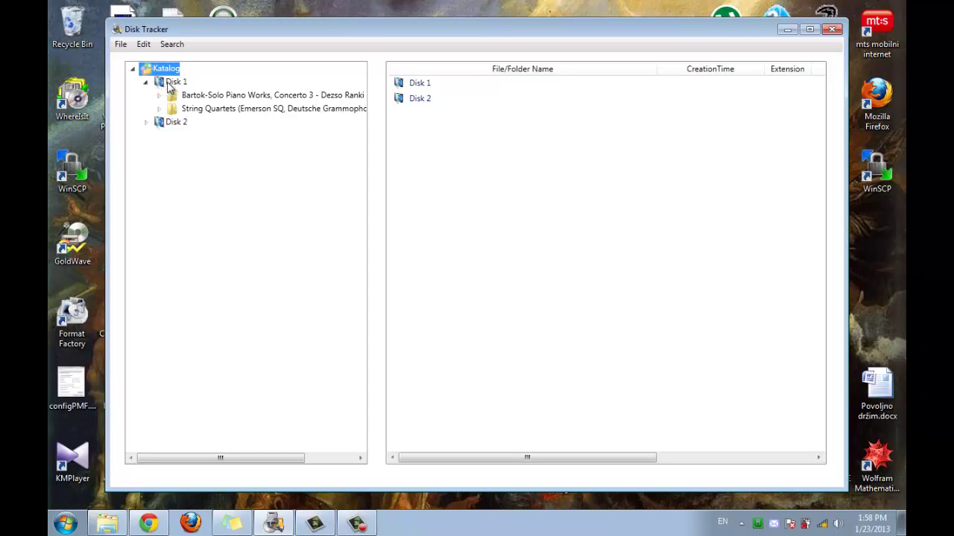
{"action": "left_click", "coordinate": [170, 83]}
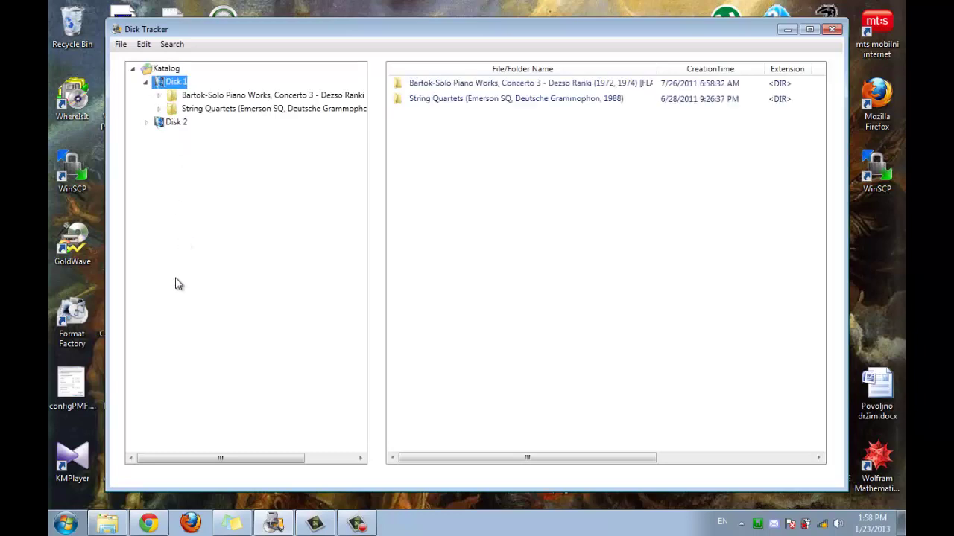
Open the Razno.dtc catalog from the Documents library.
{"action": "left_click", "coordinate": [120, 44]}
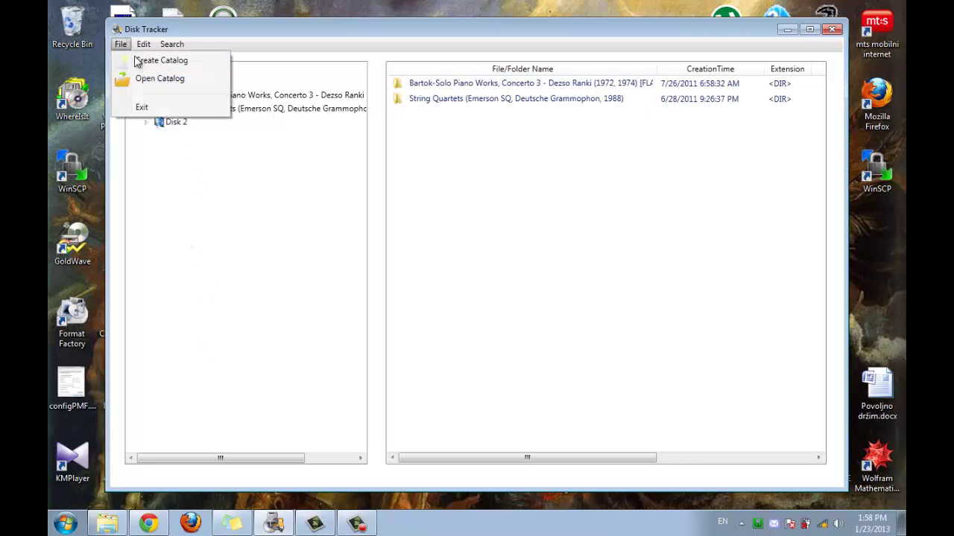
{"action": "mouse_move", "coordinate": [186, 44]}
{"action": "mouse_move", "coordinate": [121, 44]}
{"action": "left_click", "coordinate": [139, 77]}
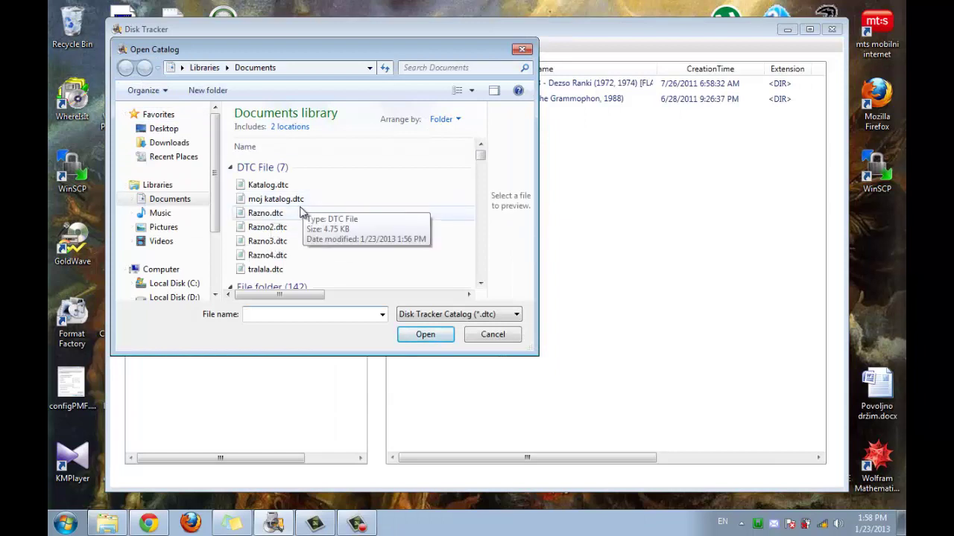
{"action": "double_click", "coordinate": [302, 214]}
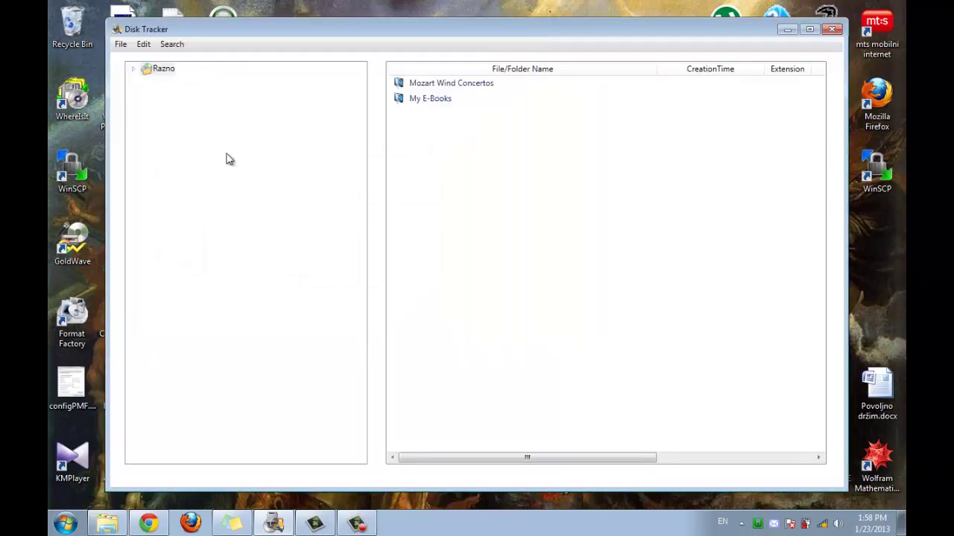
Browse the My E-Books disk's Cryptography folder and view its subfolders' contents, ending with Modern.Cryptography.Theory.and.Practice.eBook-TRN.
{"action": "left_click", "coordinate": [135, 70]}
{"action": "left_click", "coordinate": [157, 97]}
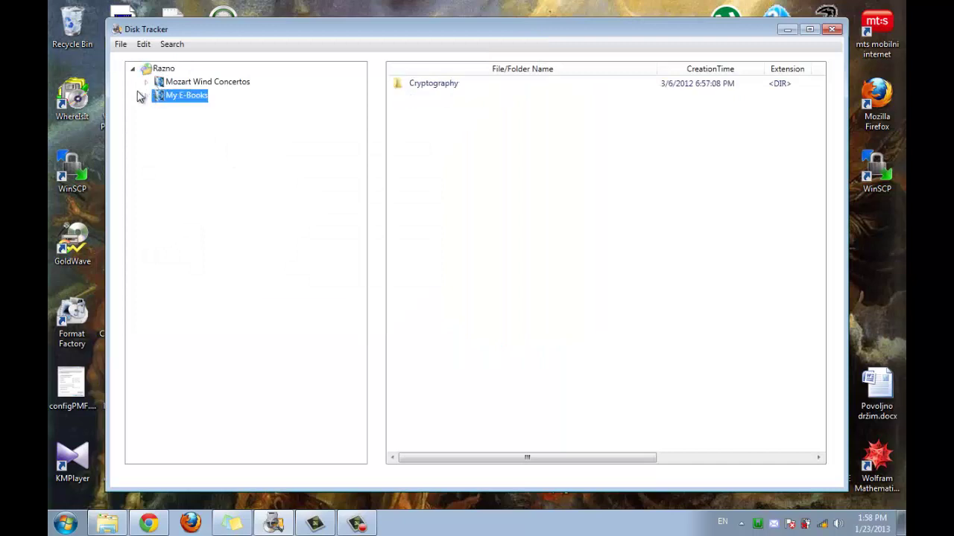
{"action": "left_click", "coordinate": [147, 97]}
{"action": "left_click", "coordinate": [173, 110]}
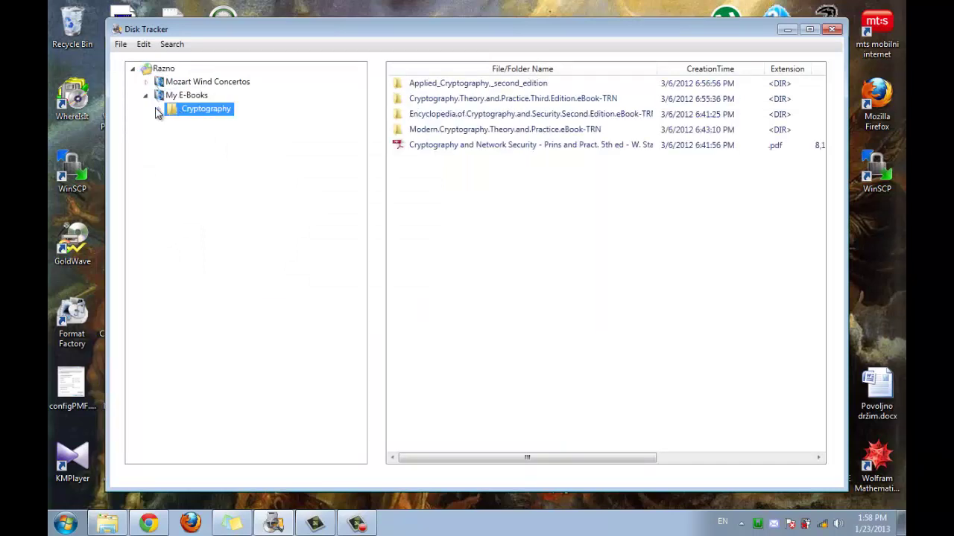
{"action": "left_click", "coordinate": [158, 111]}
{"action": "left_click", "coordinate": [230, 136]}
{"action": "left_click", "coordinate": [224, 123]}
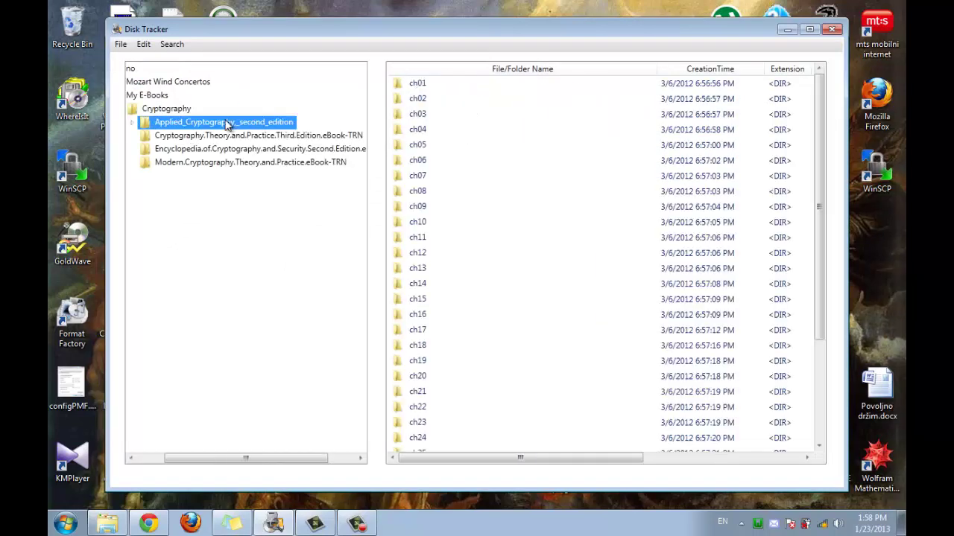
{"action": "left_click", "coordinate": [236, 149]}
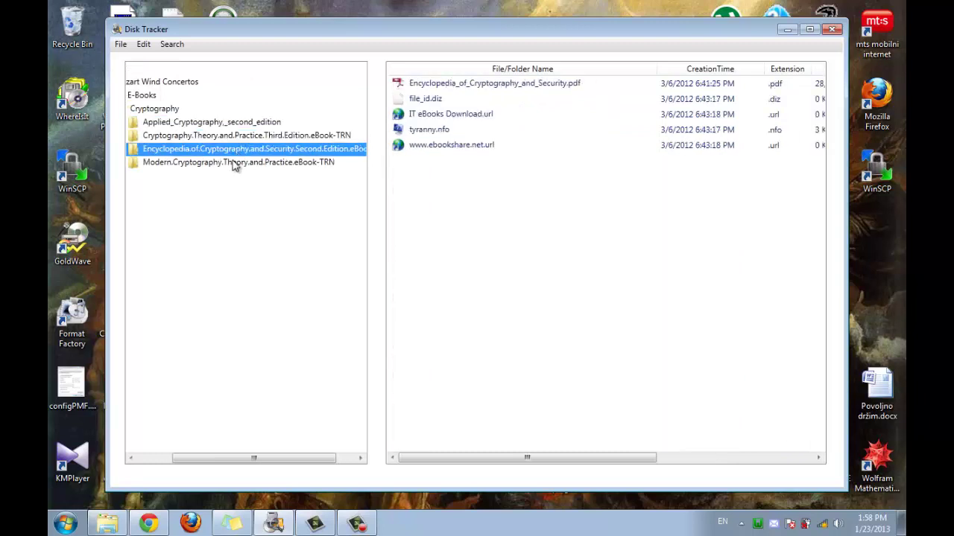
{"action": "left_click", "coordinate": [232, 163]}
Inspect the detailed properties of Modern_Cryptography__Theory_and_Practice.pdf, and open the file in Adobe Reader for a brief look.
{"action": "right_click", "coordinate": [426, 98]}
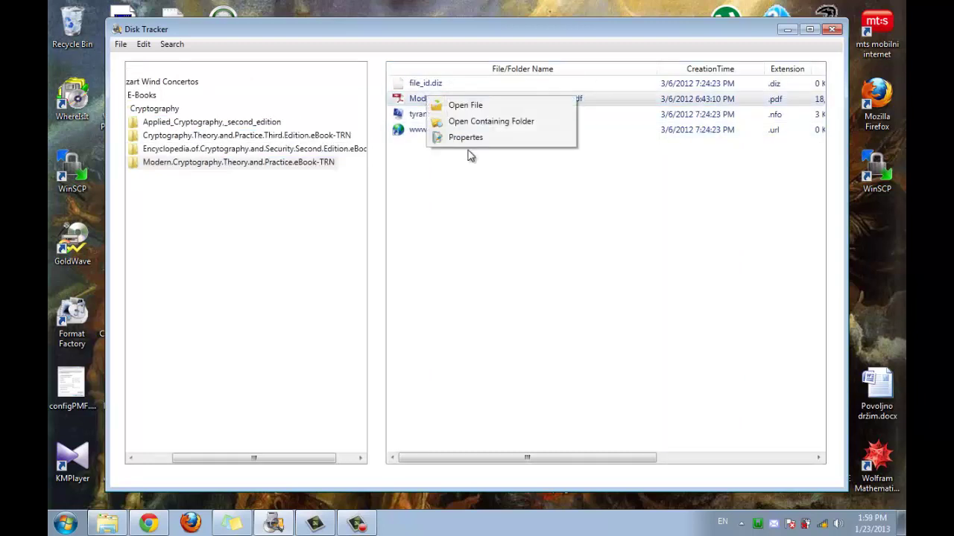
{"action": "left_click", "coordinate": [455, 138]}
{"action": "left_click", "coordinate": [229, 150]}
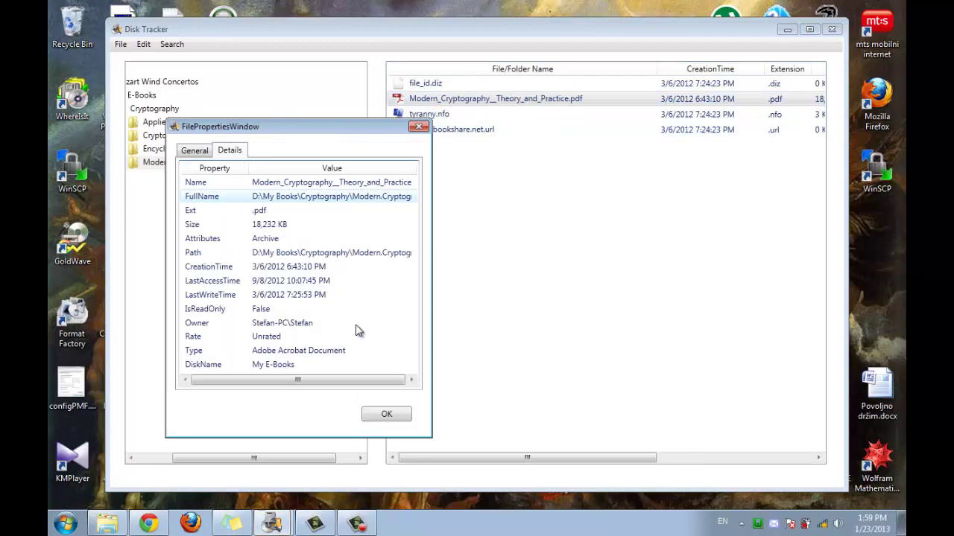
{"action": "left_click", "coordinate": [385, 415]}
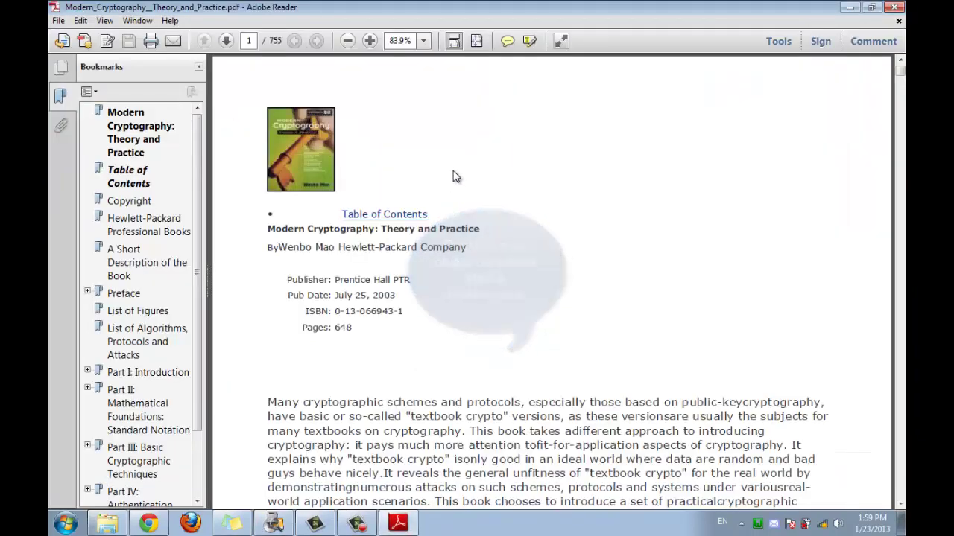
{"action": "left_click", "coordinate": [899, 6]}
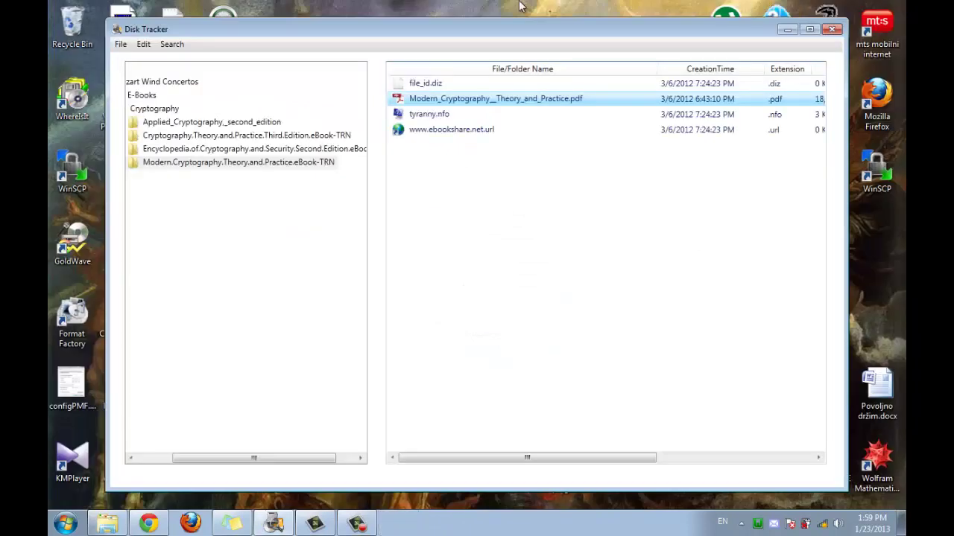
Search the catalog by tags for items whose Name contains "crypto".
{"action": "left_click", "coordinate": [143, 45]}
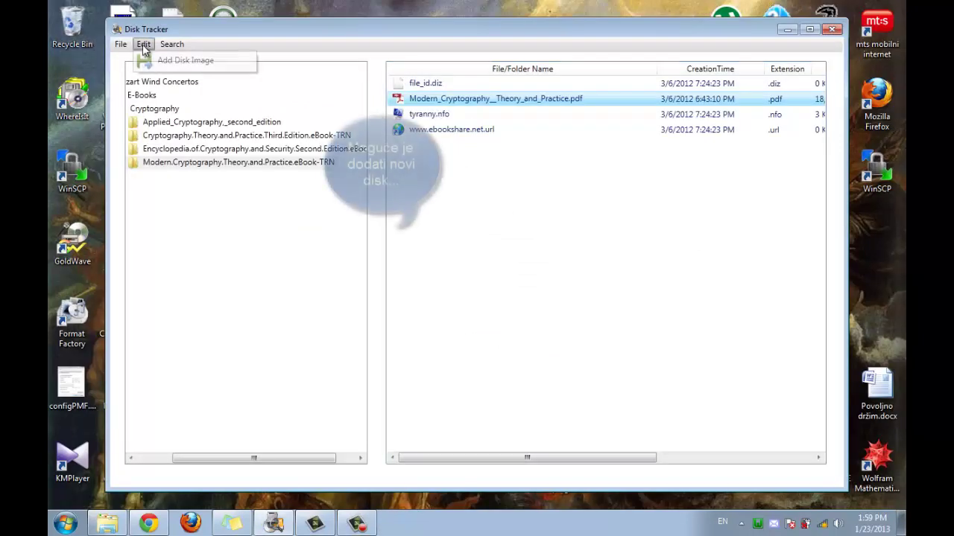
{"action": "mouse_move", "coordinate": [167, 46]}
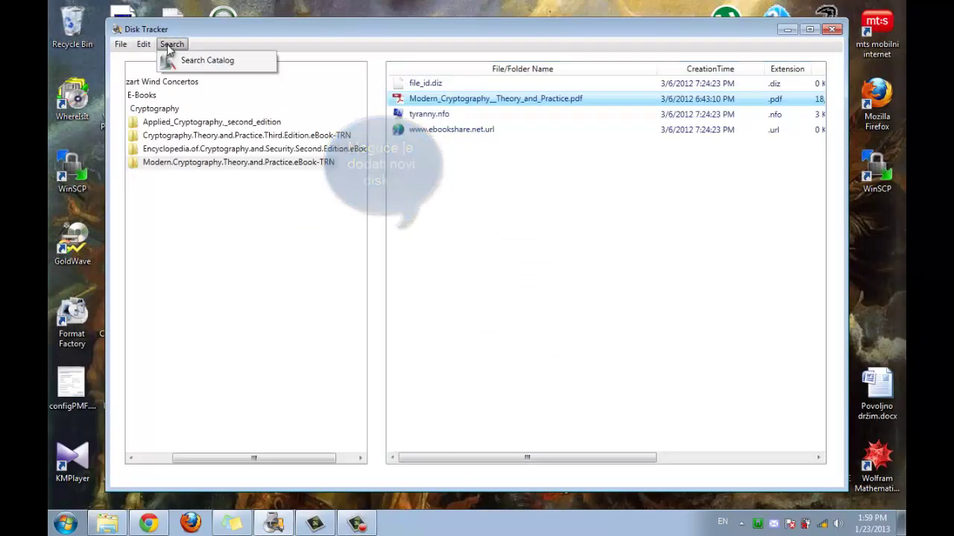
{"action": "left_click", "coordinate": [201, 61]}
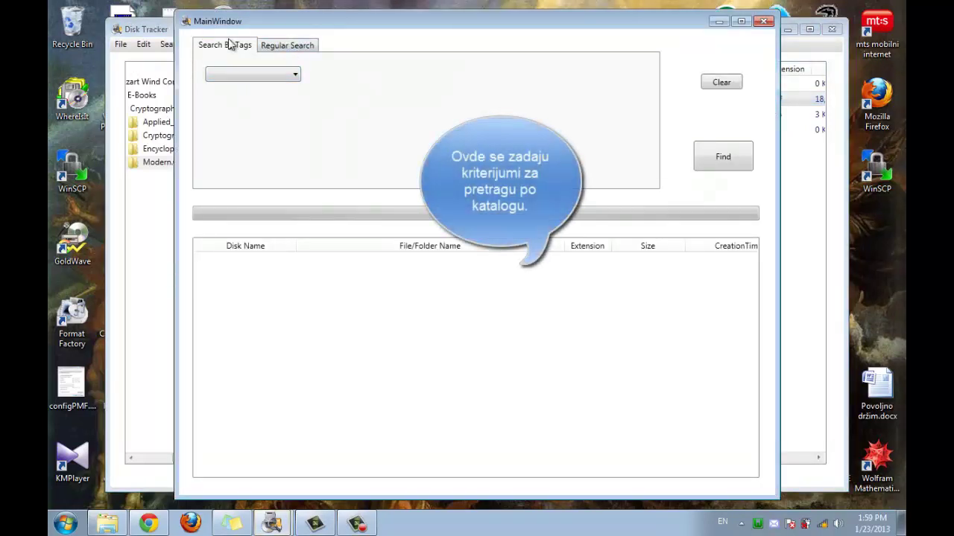
{"action": "left_click", "coordinate": [289, 76]}
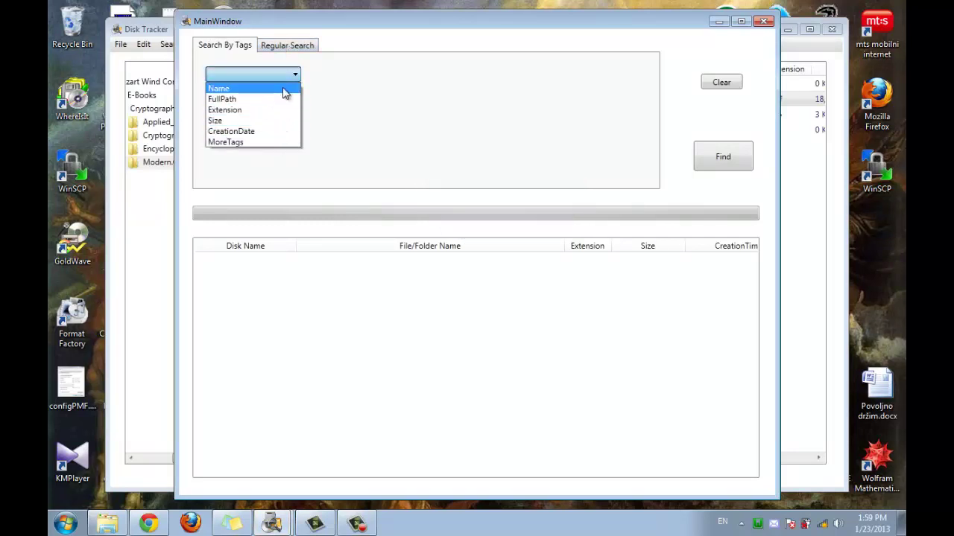
{"action": "left_click", "coordinate": [284, 93]}
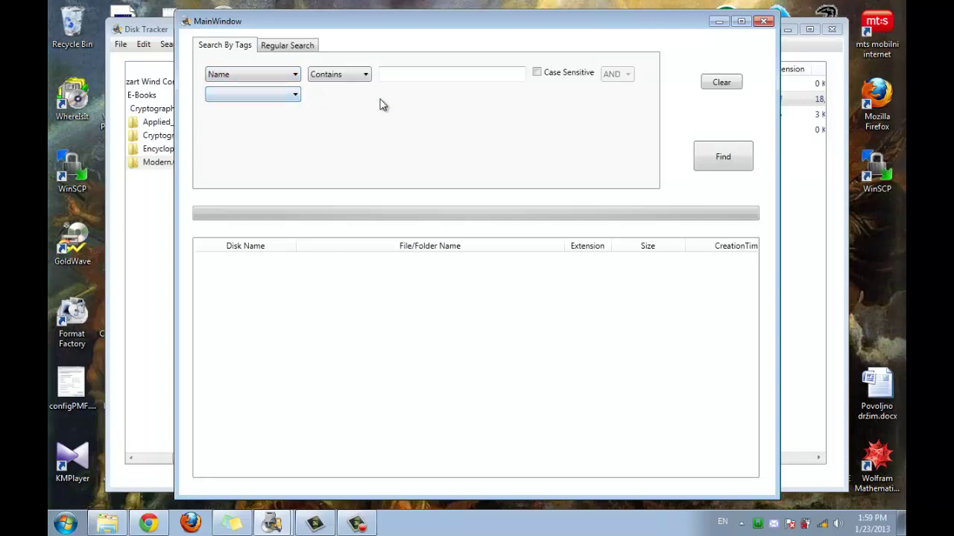
{"action": "left_click", "coordinate": [428, 79]}
{"action": "left_click", "coordinate": [707, 149]}
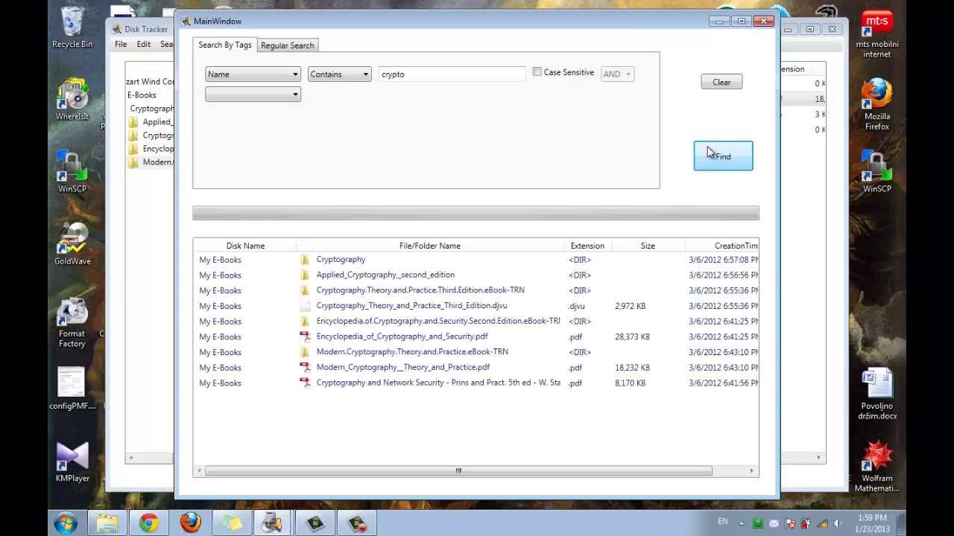
Inspect the detailed properties of Encyclopedia_of_Cryptography_and_Security.pdf in the search results, and open the file for a brief look.
{"action": "right_click", "coordinate": [421, 341]}
{"action": "left_click", "coordinate": [462, 383]}
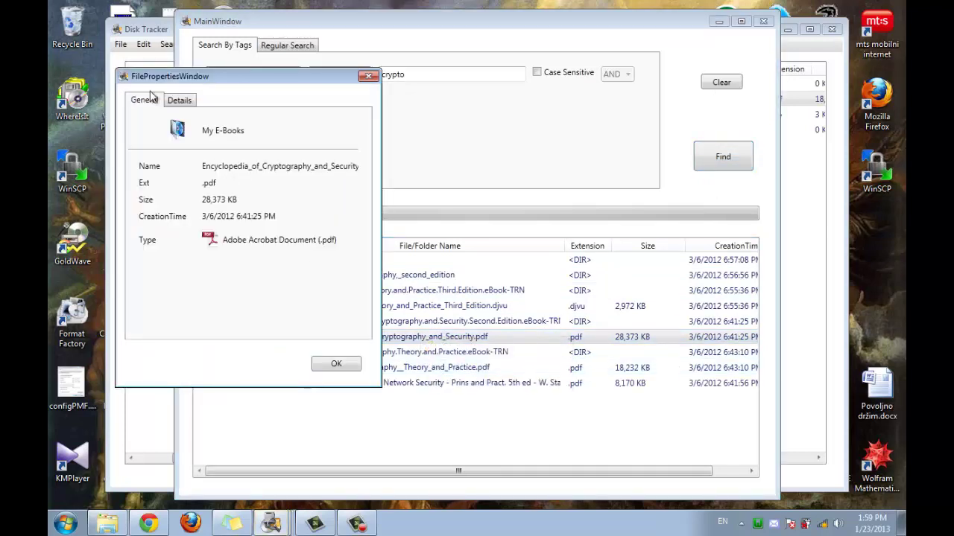
{"action": "left_click", "coordinate": [185, 103]}
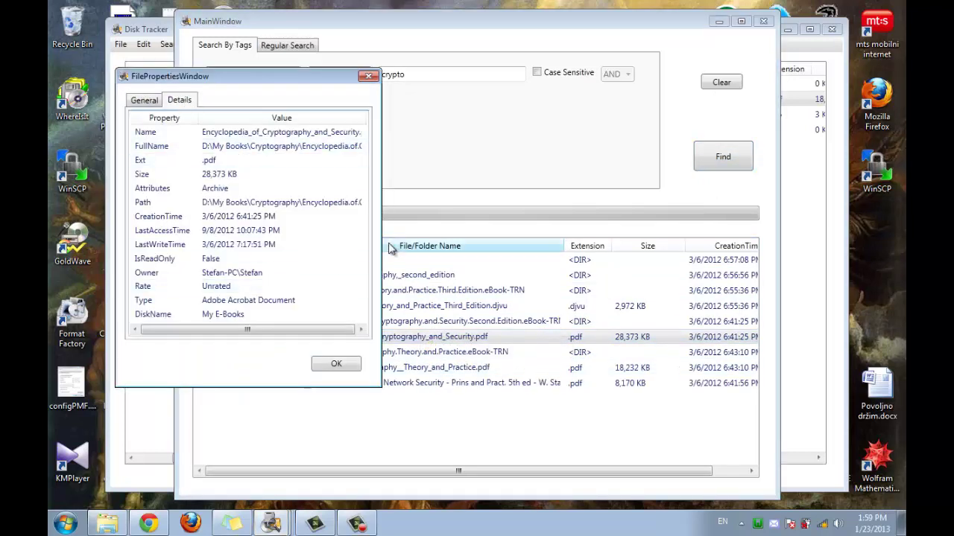
{"action": "left_click", "coordinate": [336, 365]}
{"action": "double_click", "coordinate": [358, 336]}
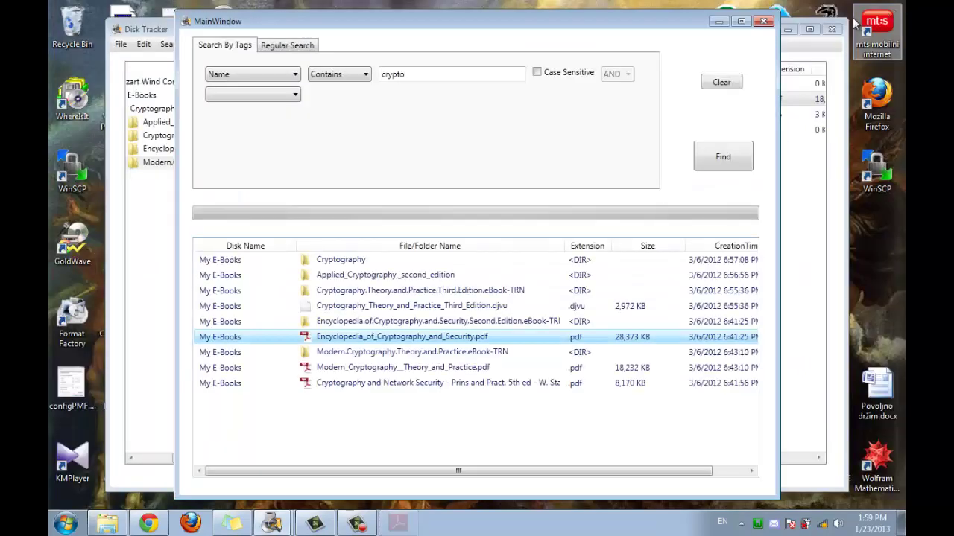
{"action": "left_click", "coordinate": [894, 6]}
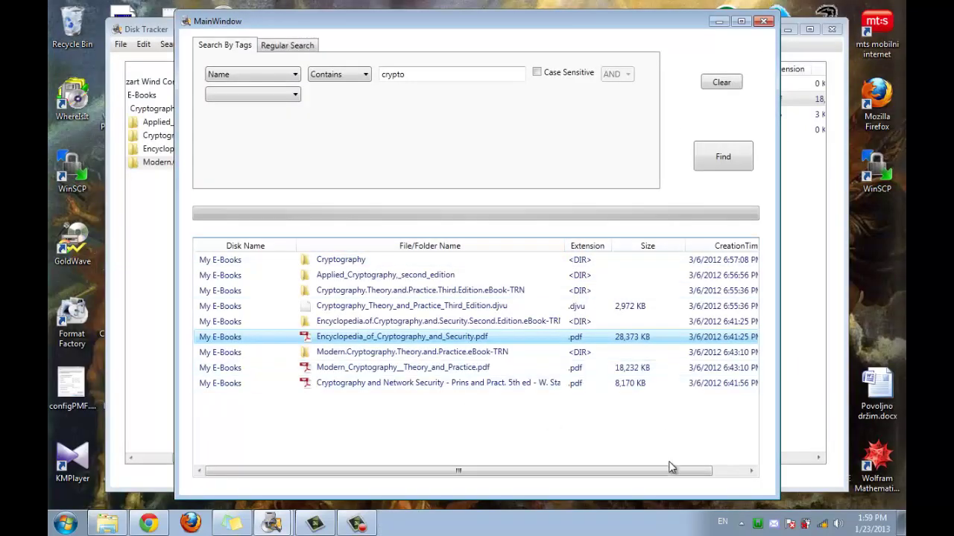
Show the Last Access Time column in the search results and bring it into view.
{"action": "left_click_drag", "start_coordinate": [677, 471], "coordinate": [582, 411]}
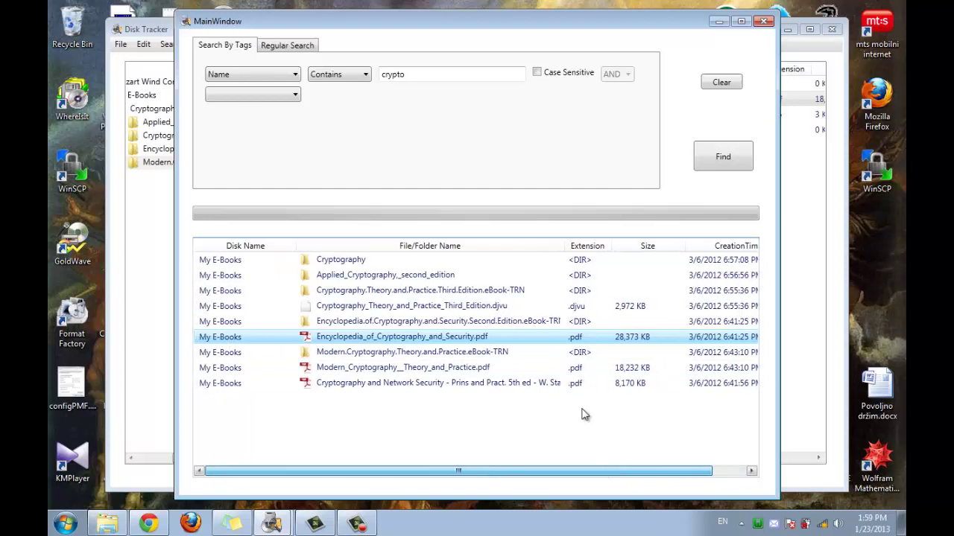
{"action": "right_click", "coordinate": [526, 246]}
{"action": "left_click", "coordinate": [573, 266]}
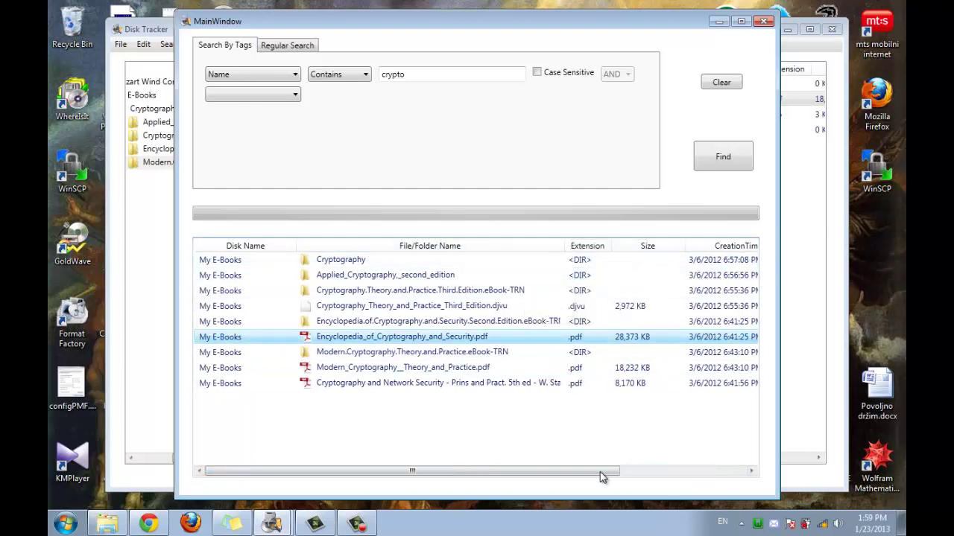
{"action": "left_click_drag", "start_coordinate": [602, 472], "coordinate": [737, 473]}
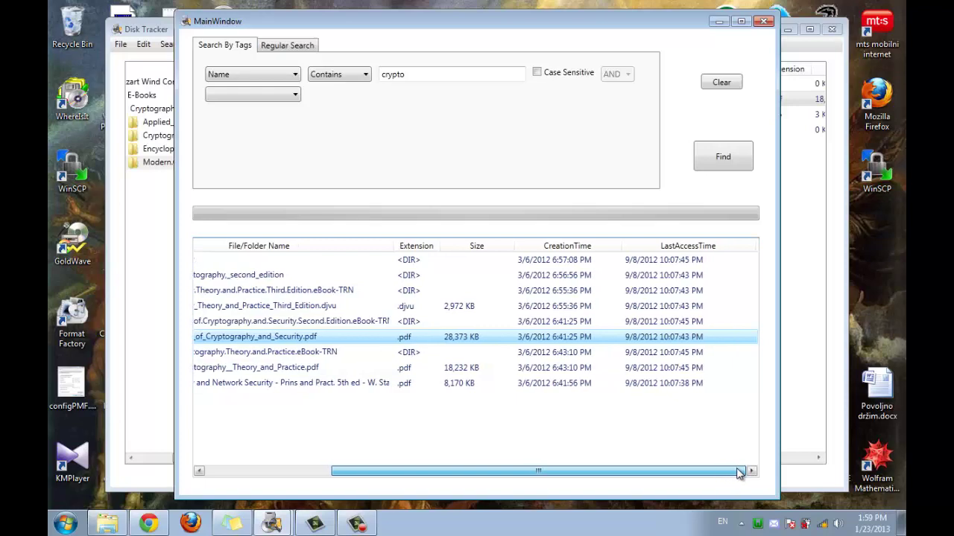
Add PartOfACompilation as an additional column in the search results list.
{"action": "right_click", "coordinate": [663, 248]}
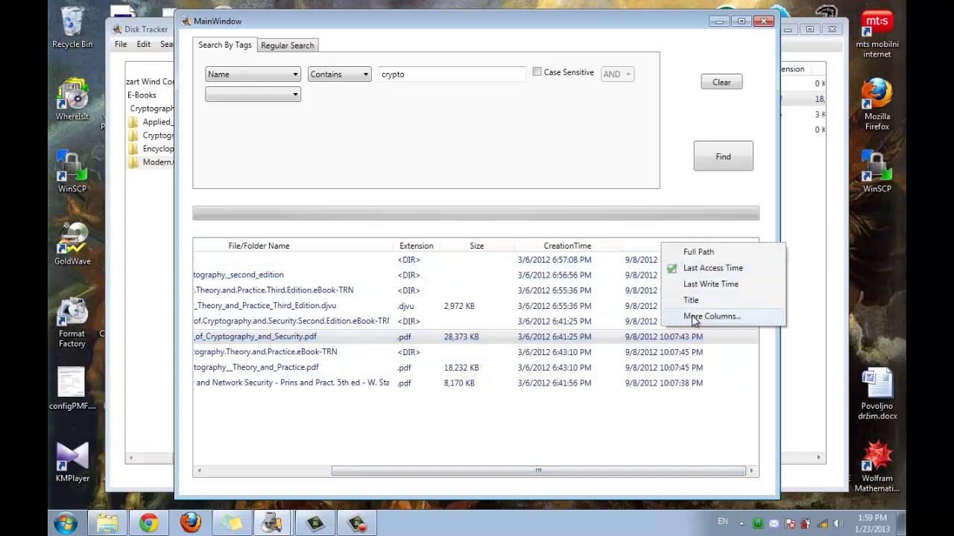
{"action": "left_click", "coordinate": [700, 315]}
{"action": "left_click", "coordinate": [420, 308]}
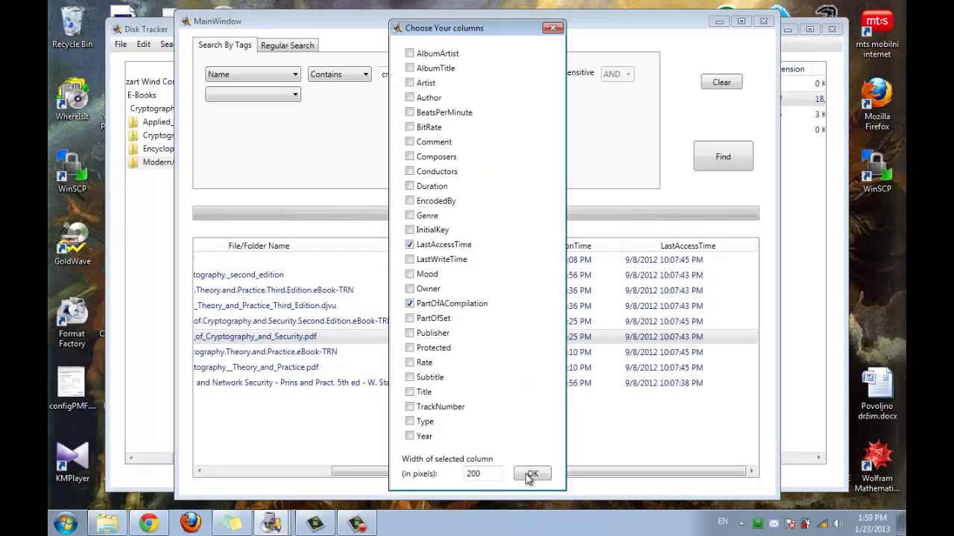
{"action": "left_click", "coordinate": [532, 474]}
{"action": "left_click_drag", "start_coordinate": [661, 473], "coordinate": [555, 473]}
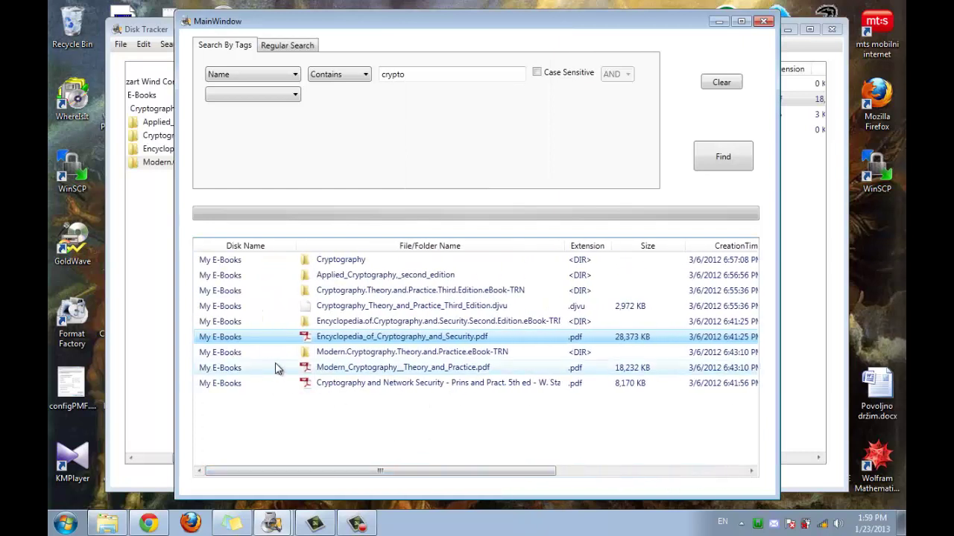
Add an Extension criterion of "pdf" joined by AND to the name criterion, and run the search again.
{"action": "left_click", "coordinate": [262, 94]}
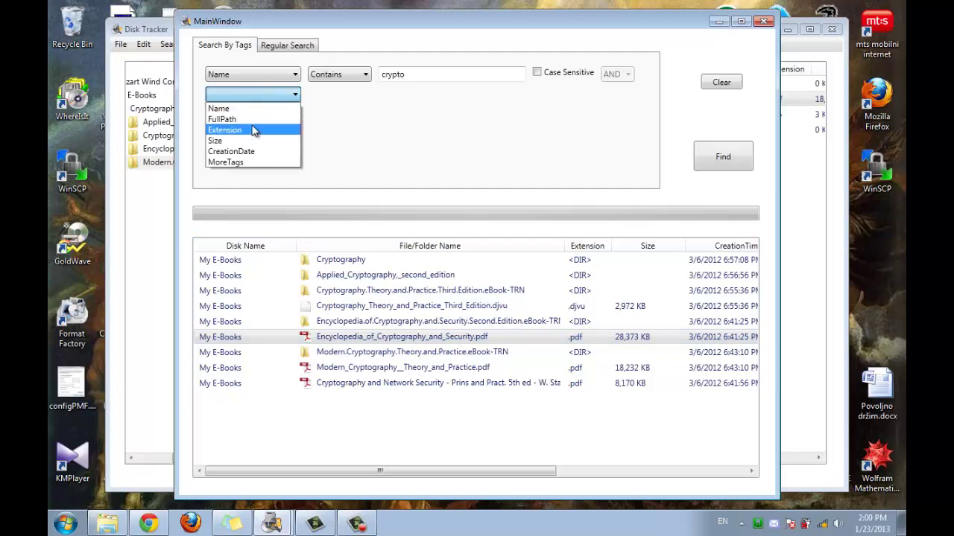
{"action": "left_click", "coordinate": [254, 132]}
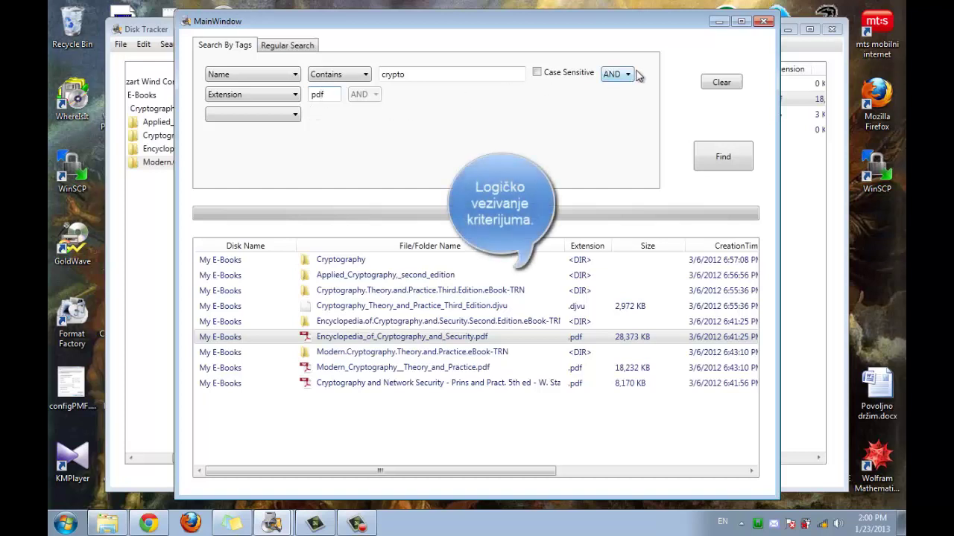
{"action": "left_click", "coordinate": [723, 156]}
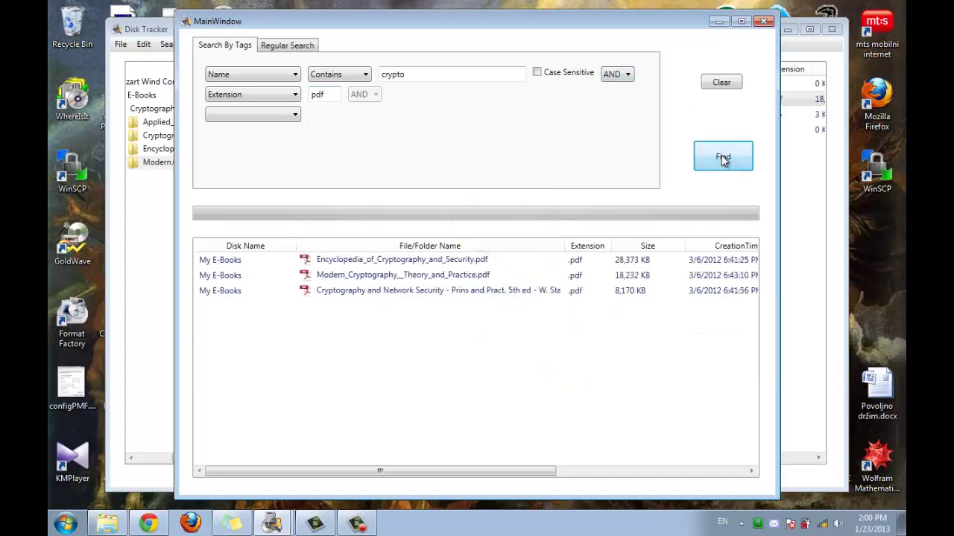
Change the operator joining the name and extension criteria to OR, and run the search again.
{"action": "left_click", "coordinate": [621, 78]}
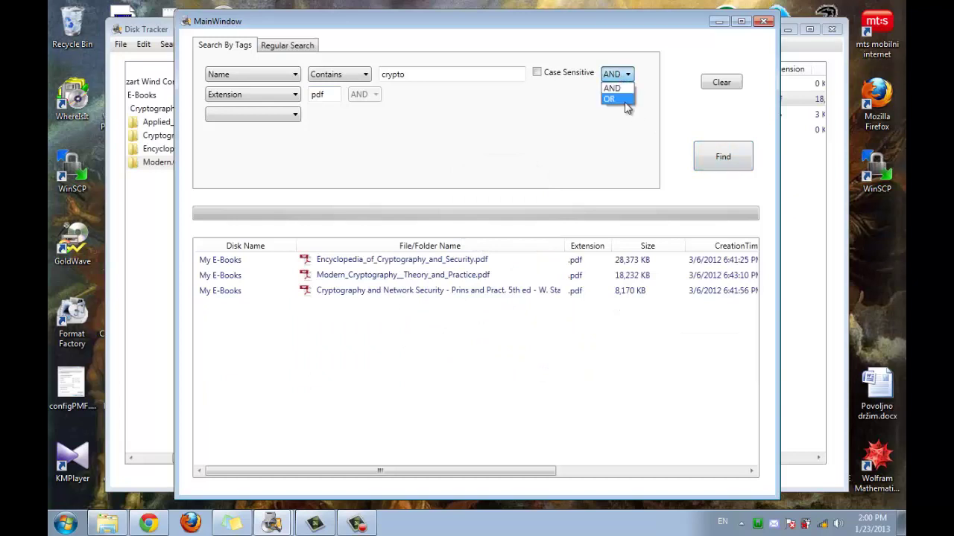
{"action": "left_click", "coordinate": [628, 100]}
{"action": "left_click", "coordinate": [714, 153]}
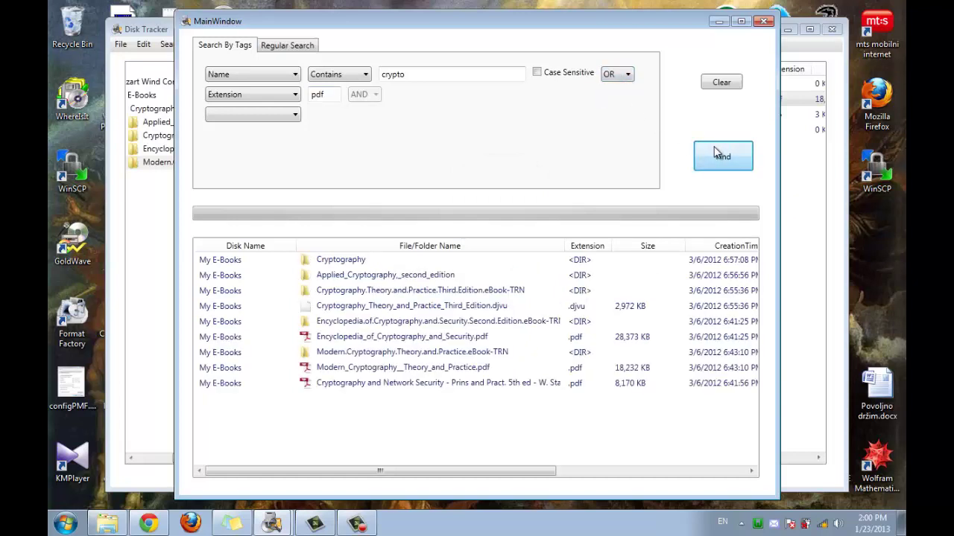
Add a Size criterion of between 1 and 2 MB as the third condition, and run the search.
{"action": "left_click", "coordinate": [296, 114]}
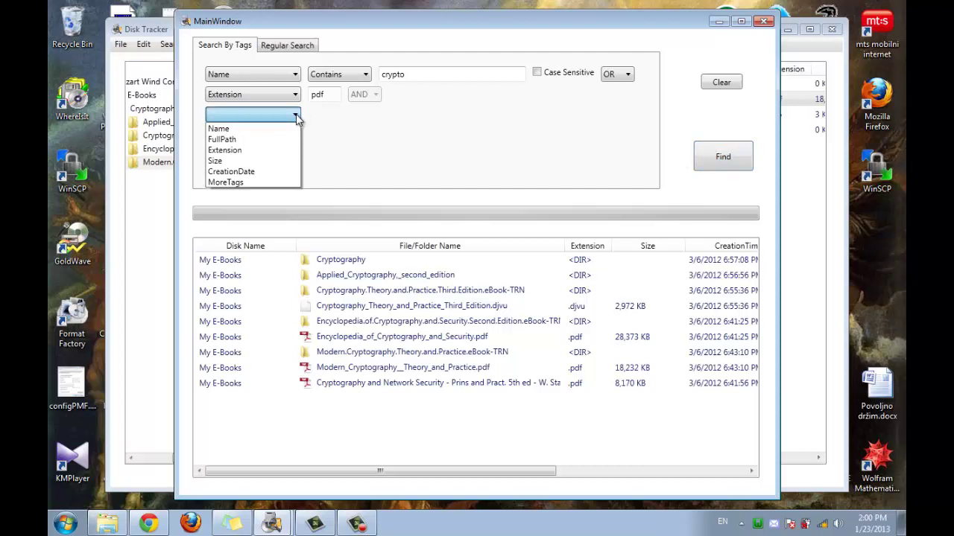
{"action": "left_click", "coordinate": [220, 162]}
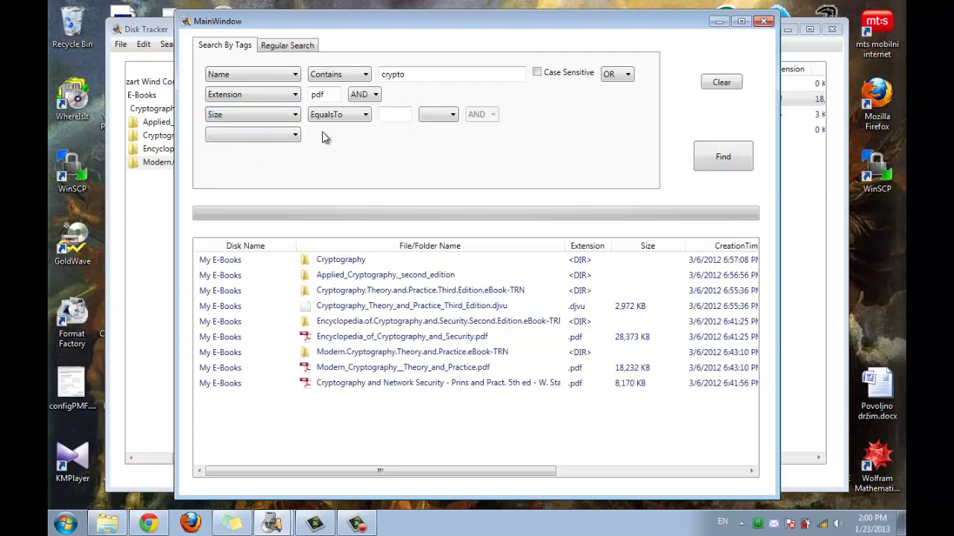
{"action": "left_click", "coordinate": [347, 120]}
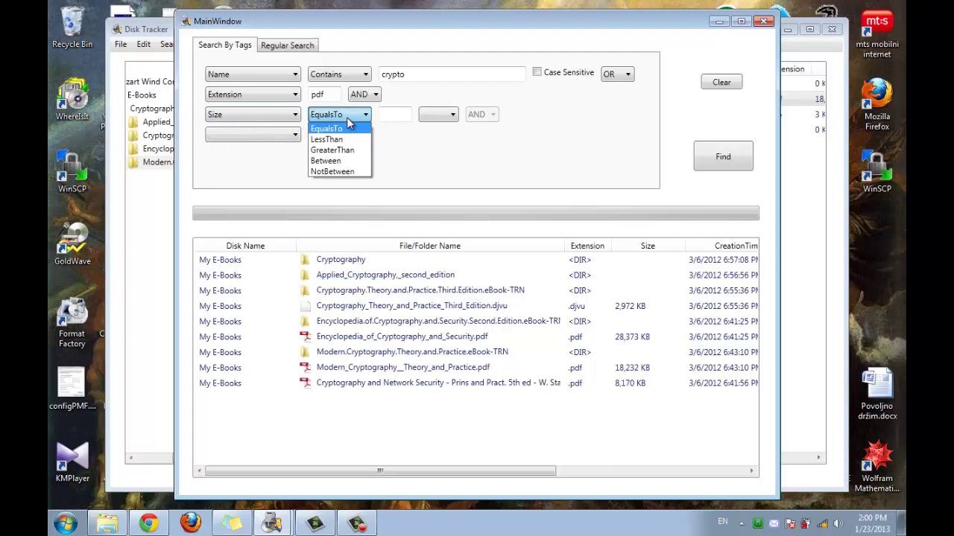
{"action": "left_click", "coordinate": [339, 161]}
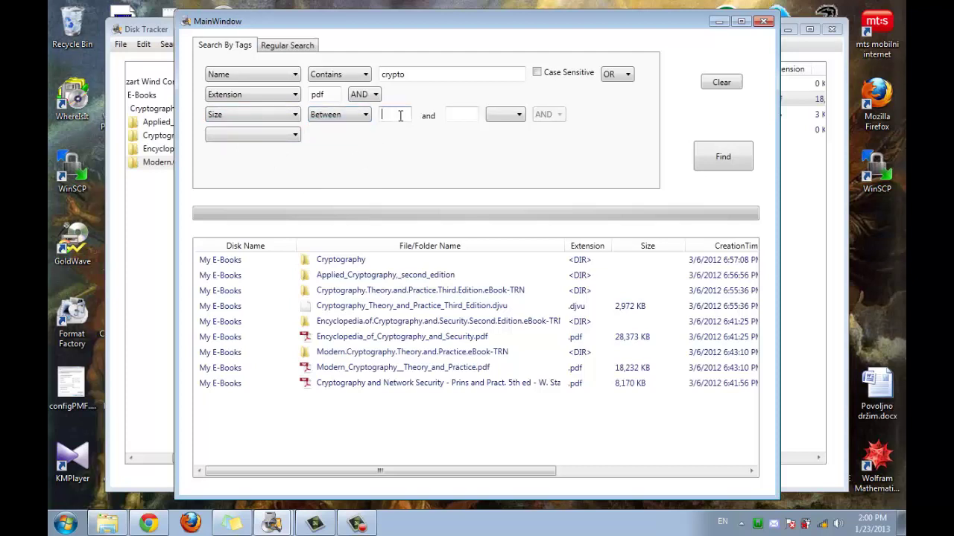
{"action": "type", "text": "1"}
{"action": "type", "text": "2"}
{"action": "left_click", "coordinate": [505, 118]}
{"action": "left_click", "coordinate": [499, 153]}
{"action": "left_click", "coordinate": [714, 149]}
Raise the upper limit of the size range to 20 MB and repeat the search.
{"action": "left_click", "coordinate": [507, 115]}
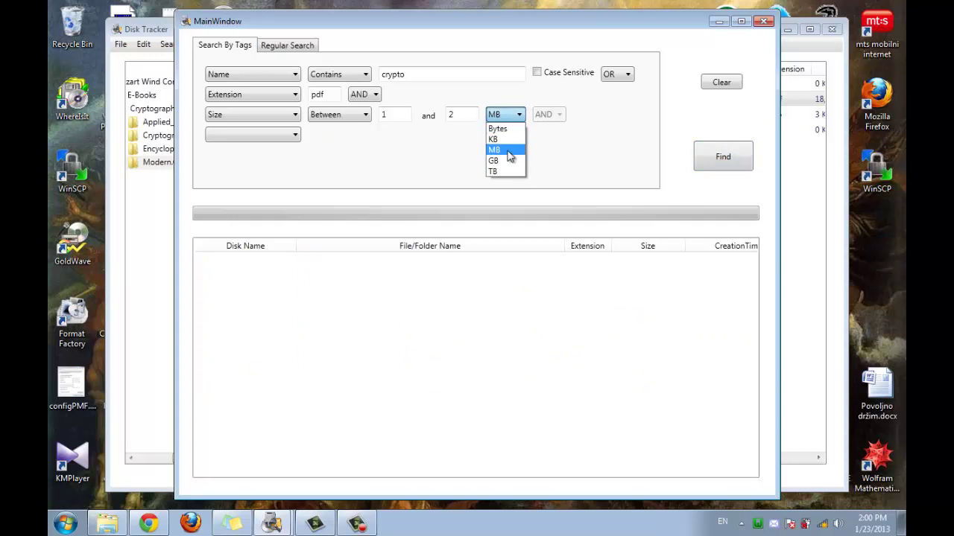
{"action": "left_click", "coordinate": [467, 116]}
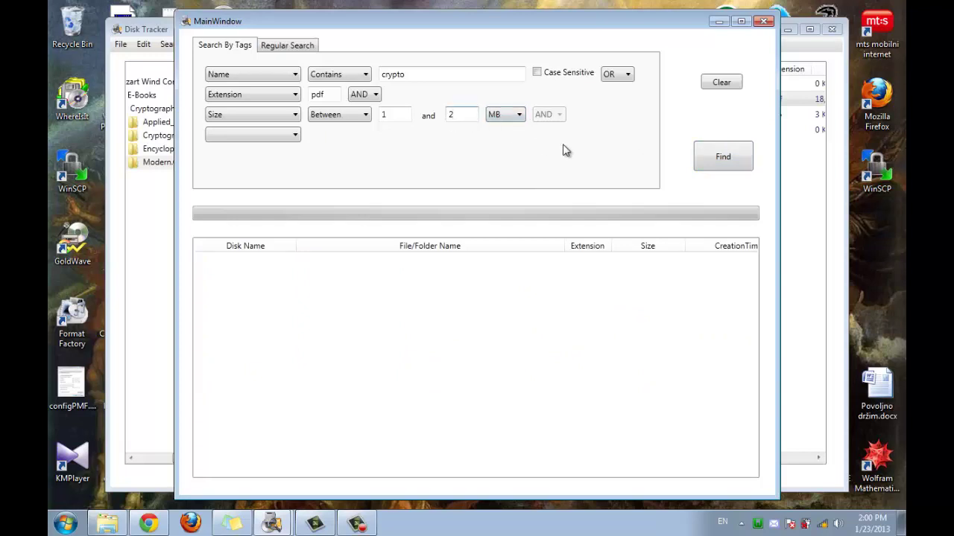
{"action": "type", "text": "0"}
{"action": "left_click", "coordinate": [709, 151]}
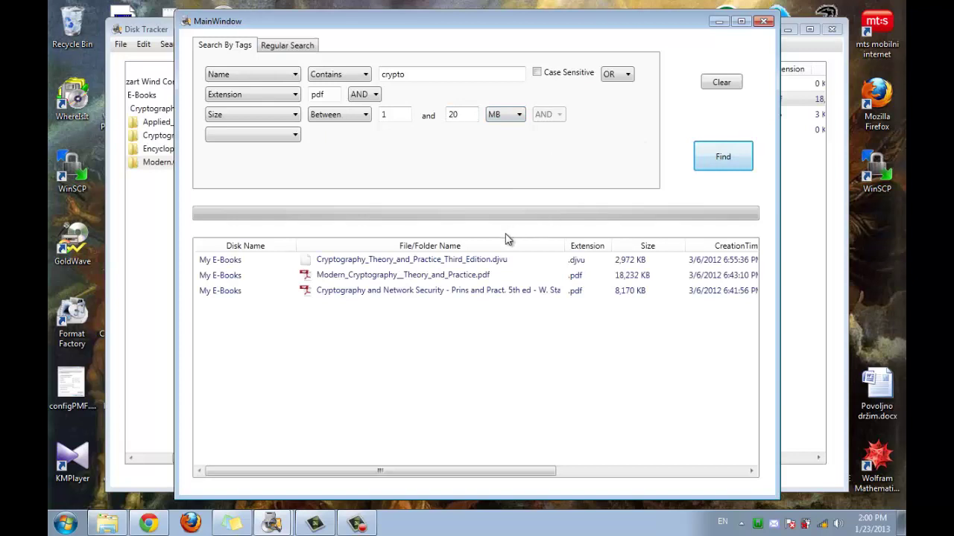
Replace the Size criterion with CreationDate before 1/23/2013, and run the search.
{"action": "left_click", "coordinate": [283, 115]}
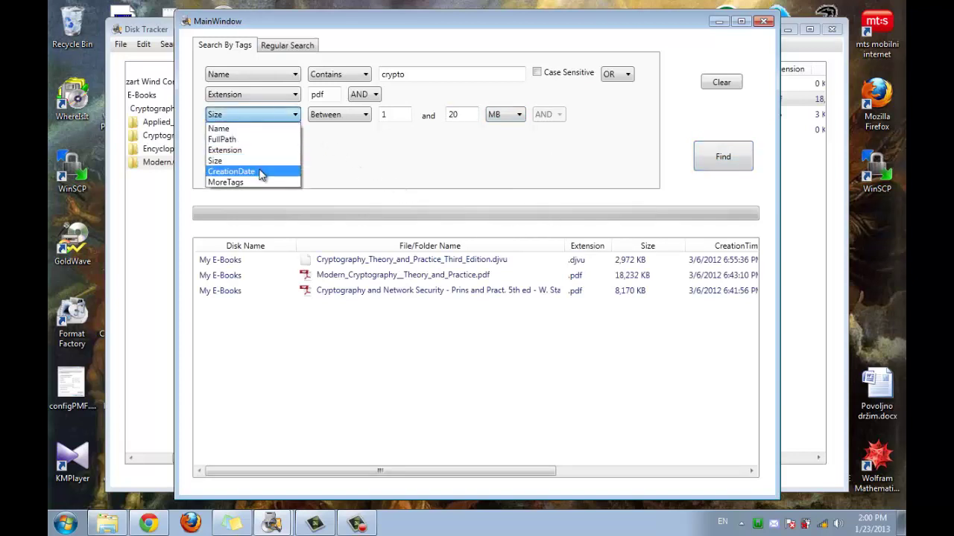
{"action": "left_click", "coordinate": [265, 171]}
{"action": "left_click", "coordinate": [362, 116]}
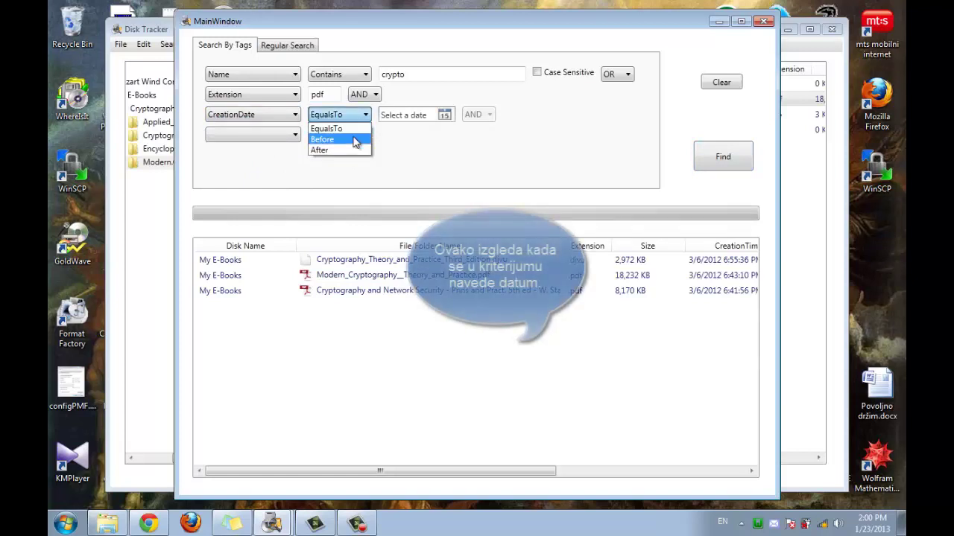
{"action": "left_click", "coordinate": [356, 140]}
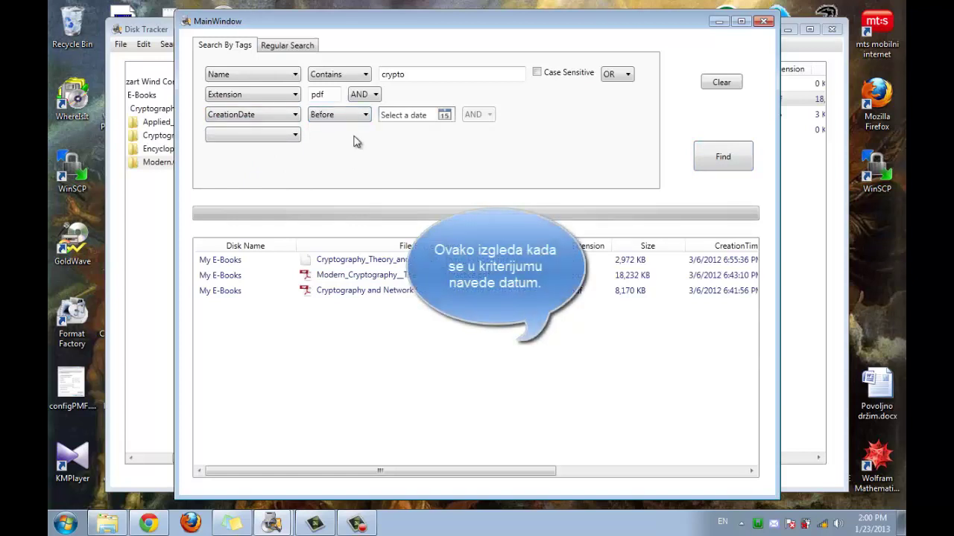
{"action": "left_click", "coordinate": [444, 115]}
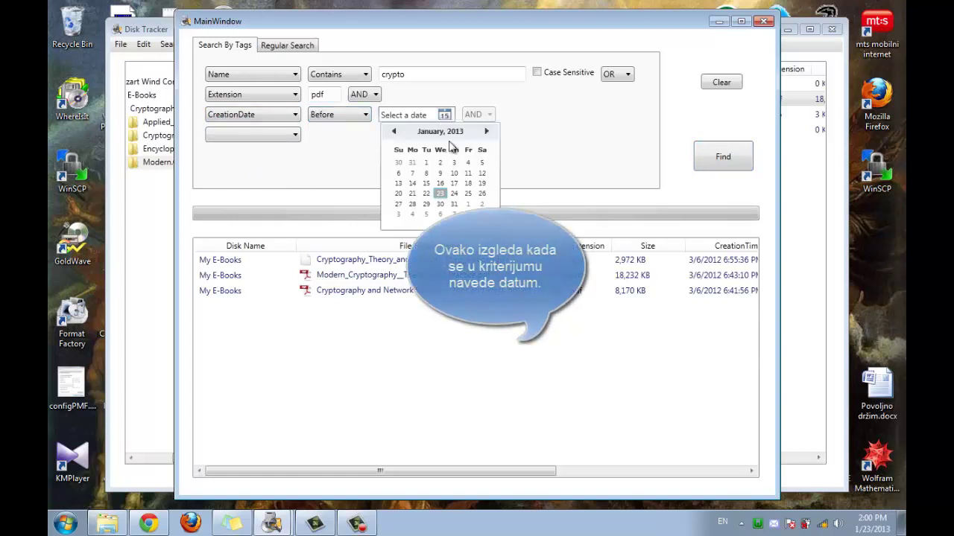
{"action": "left_click", "coordinate": [442, 196]}
{"action": "left_click", "coordinate": [714, 162]}
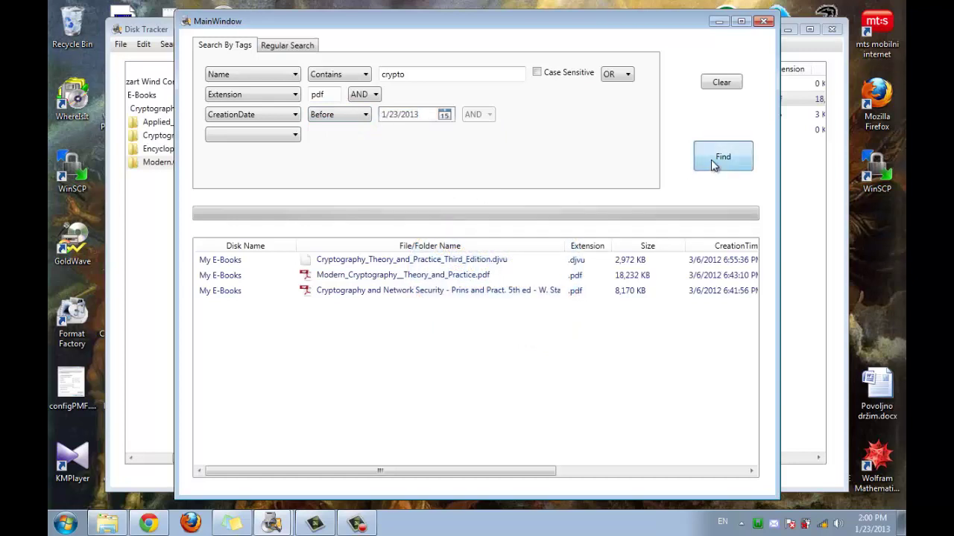
View the additional tags offered by MoreTags for a fourth criterion, and close the list without choosing one.
{"action": "left_click", "coordinate": [283, 135]}
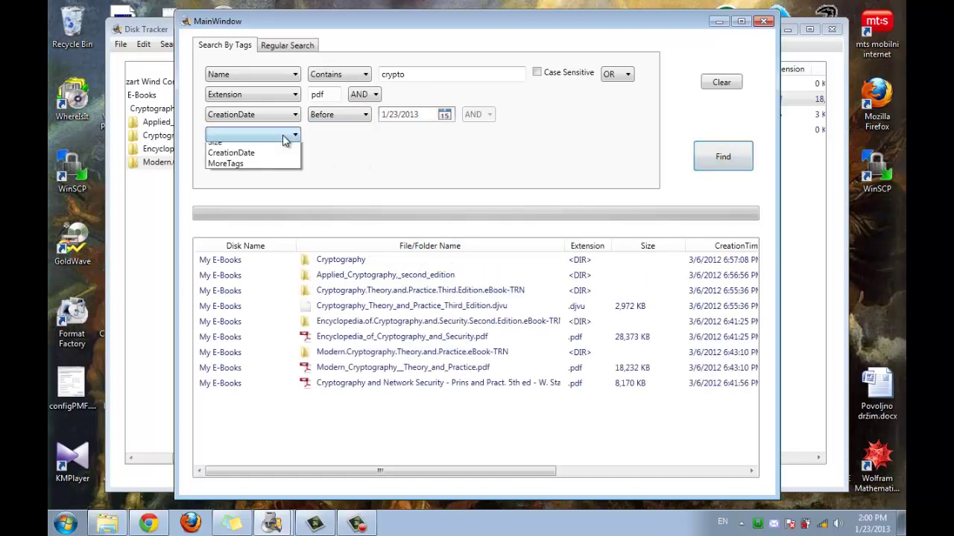
{"action": "left_click", "coordinate": [261, 201]}
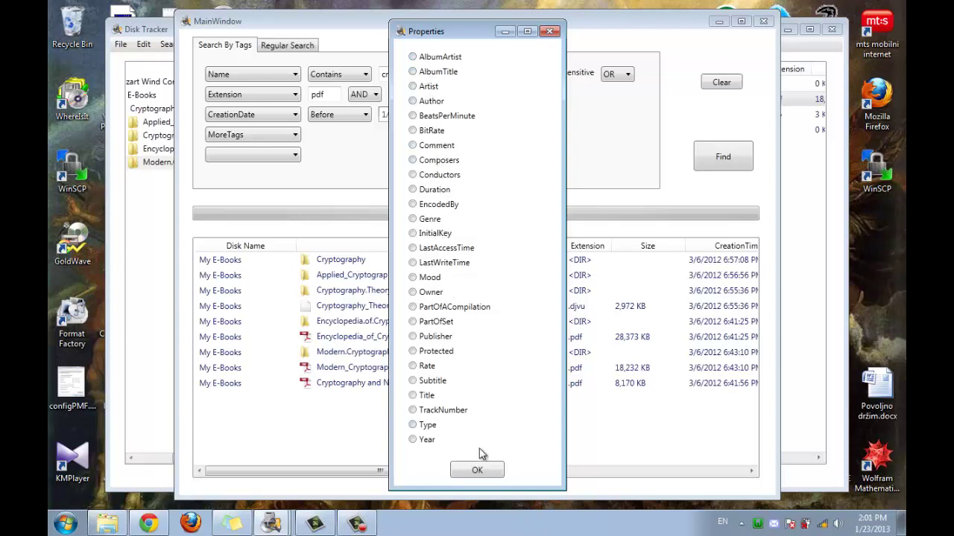
{"action": "left_click", "coordinate": [549, 31]}
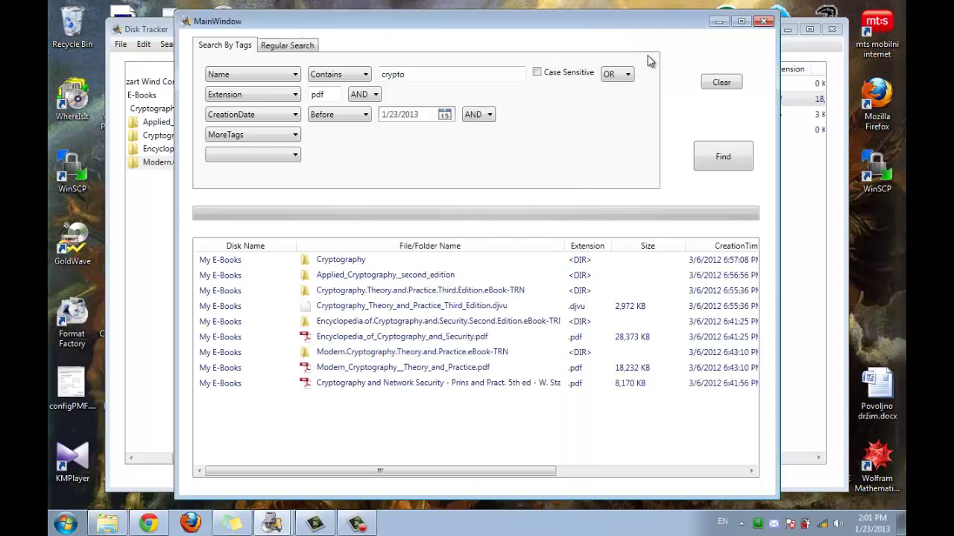
Clear all search criteria and search for items whose name contains "mozart".
{"action": "left_click", "coordinate": [721, 83]}
{"action": "left_click", "coordinate": [254, 74]}
{"action": "left_click", "coordinate": [245, 87]}
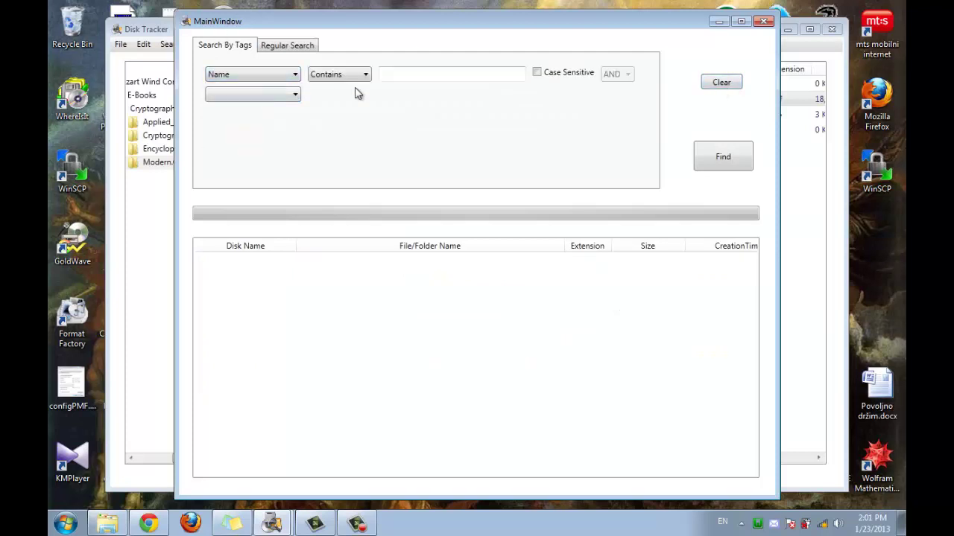
{"action": "left_click", "coordinate": [410, 73]}
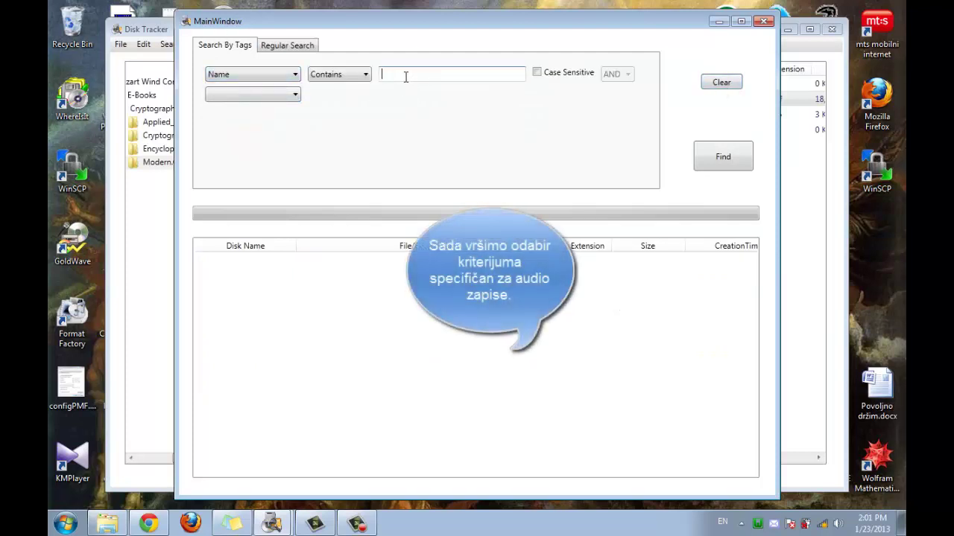
{"action": "type", "text": "mozart"}
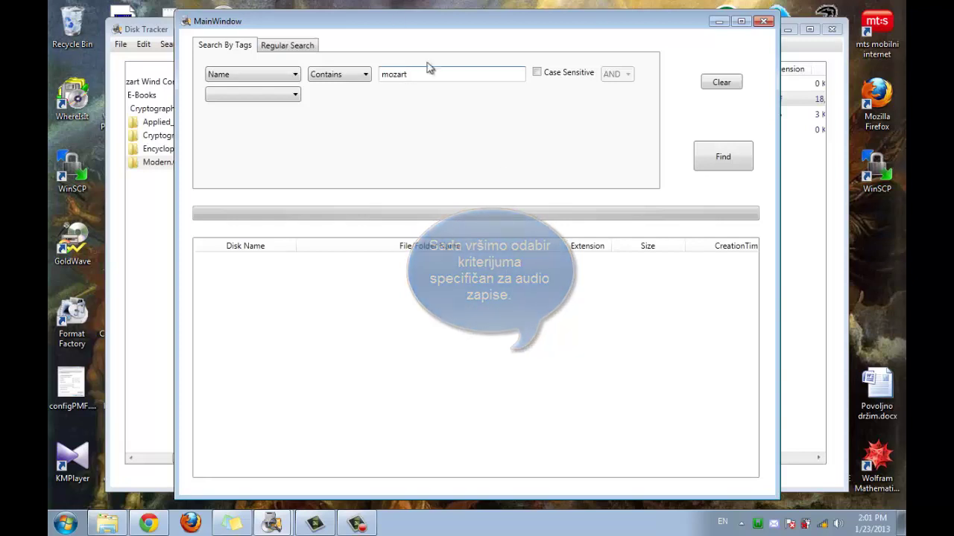
{"action": "left_click", "coordinate": [706, 151]}
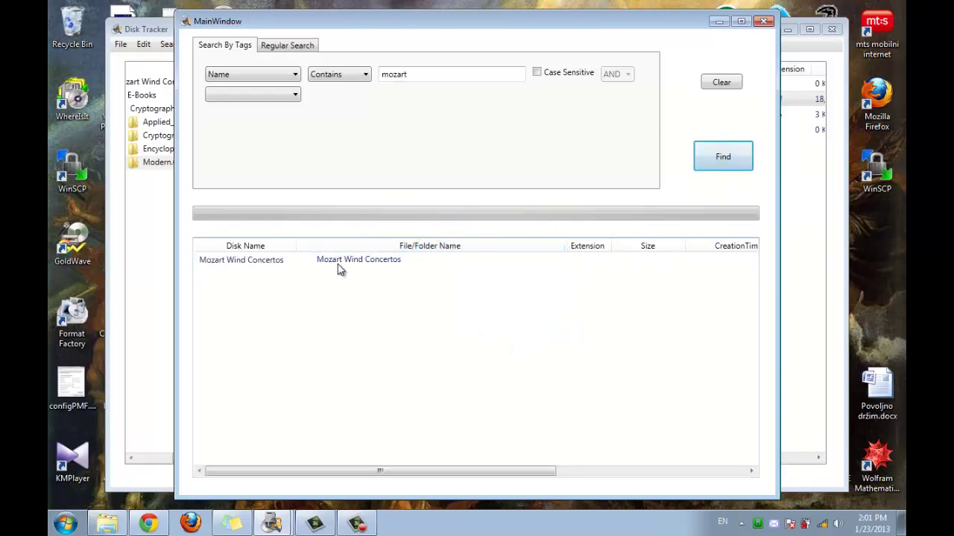
Replace the name search text with "clarinet" and run the search.
{"action": "left_click_drag", "start_coordinate": [452, 77], "coordinate": [377, 77]}
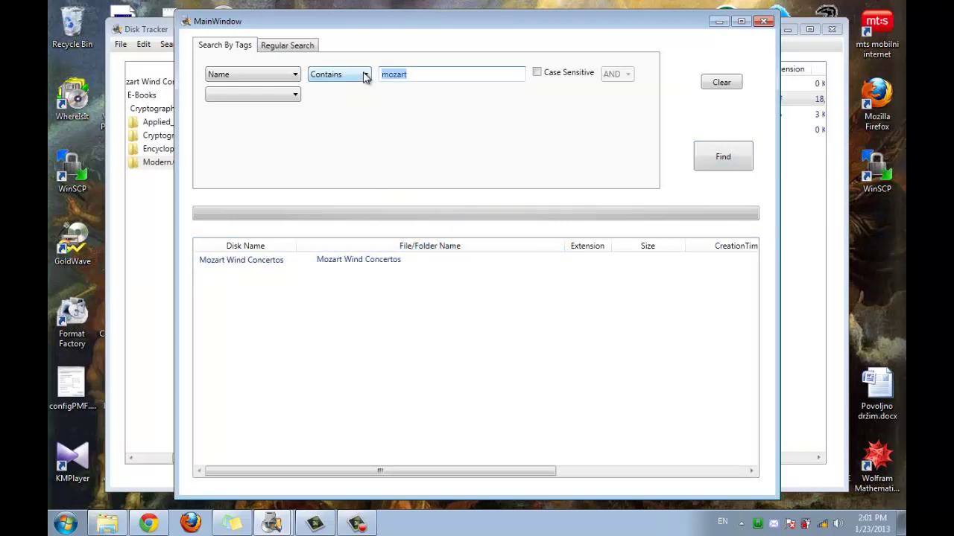
{"action": "type", "text": "clarinet"}
{"action": "left_click", "coordinate": [699, 158]}
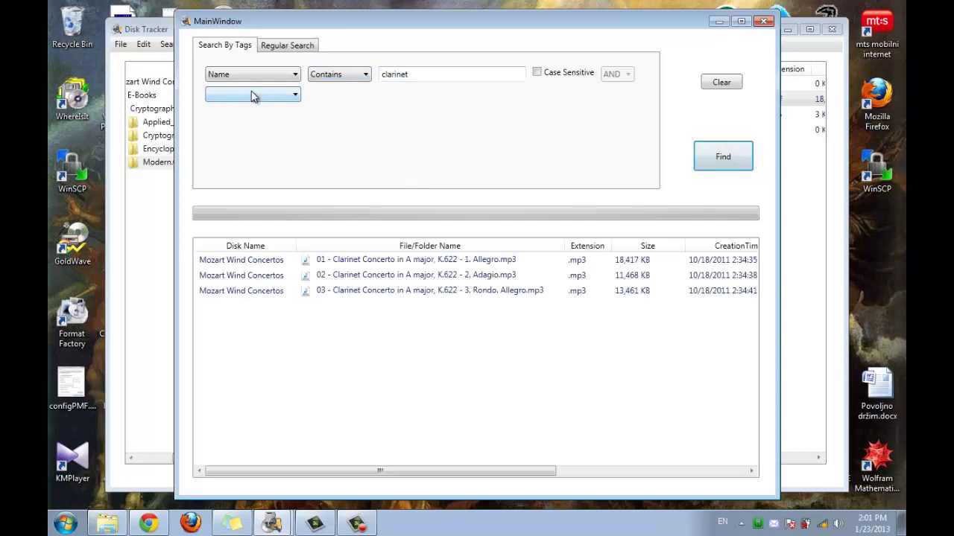
Replace the PartOfACompilation column with a Duration column in the search results list.
{"action": "left_click_drag", "start_coordinate": [517, 474], "coordinate": [714, 476]}
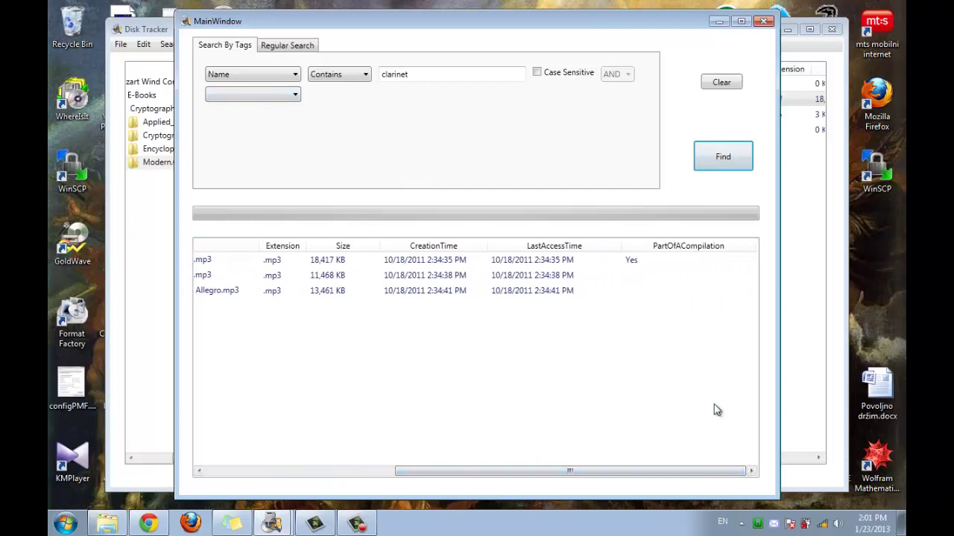
{"action": "right_click", "coordinate": [667, 253]}
{"action": "left_click", "coordinate": [717, 322]}
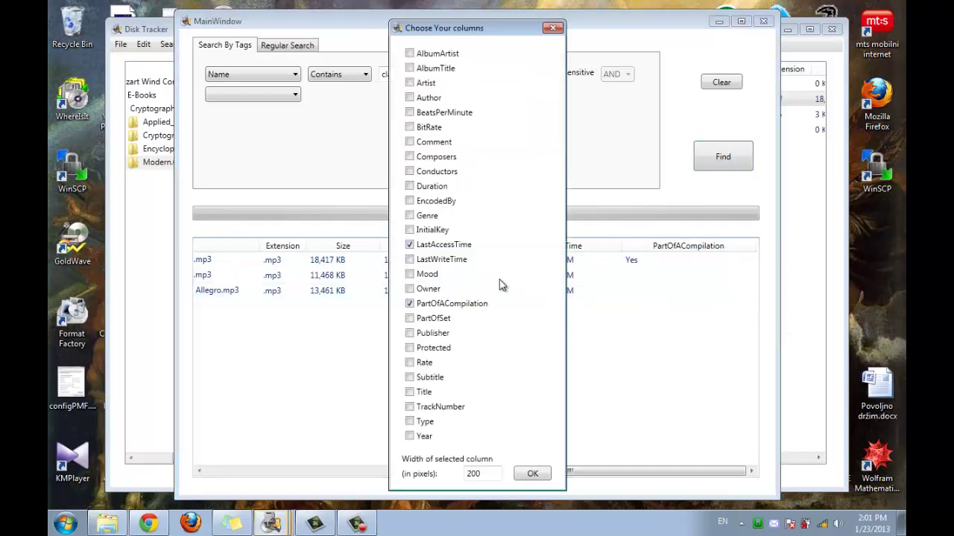
{"action": "left_click", "coordinate": [443, 307]}
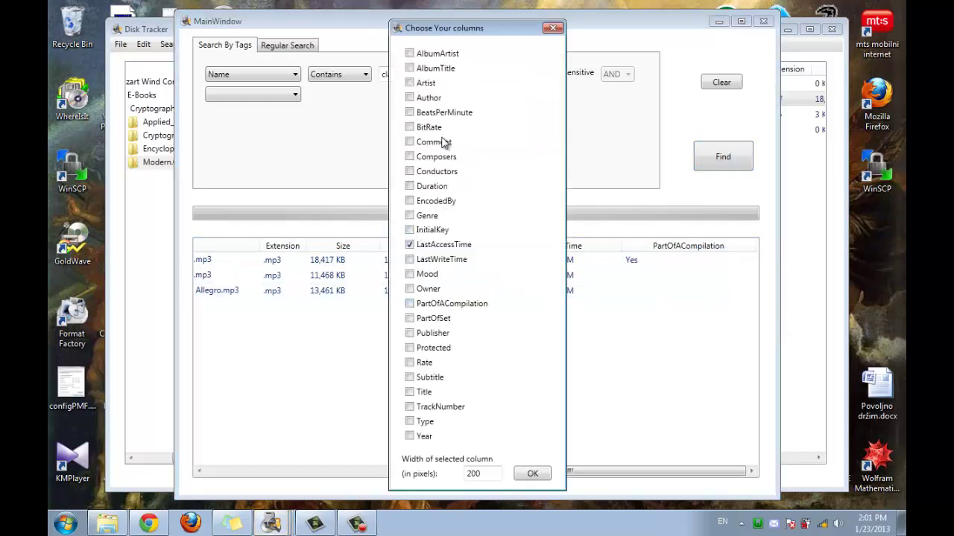
{"action": "left_click", "coordinate": [440, 186]}
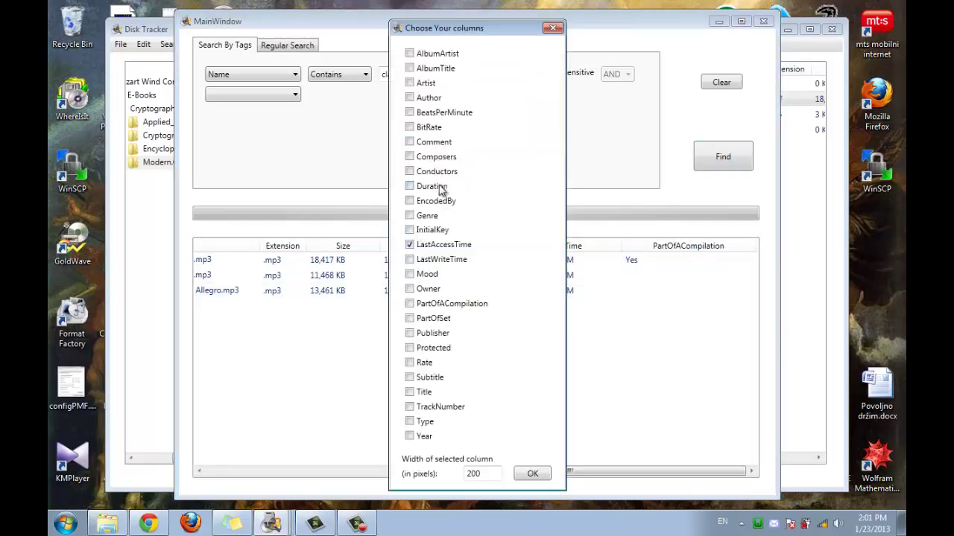
{"action": "left_click", "coordinate": [531, 476]}
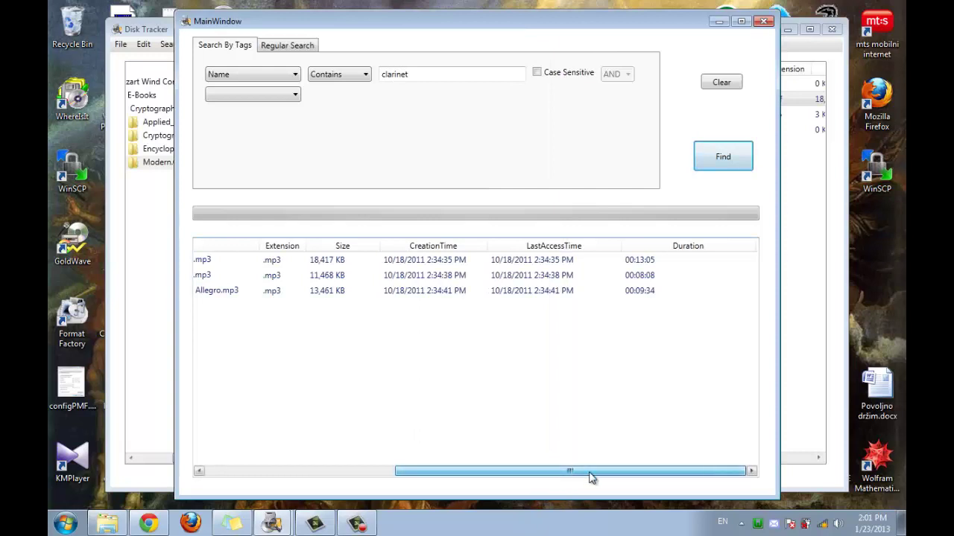
{"action": "left_click_drag", "start_coordinate": [590, 478], "coordinate": [330, 449]}
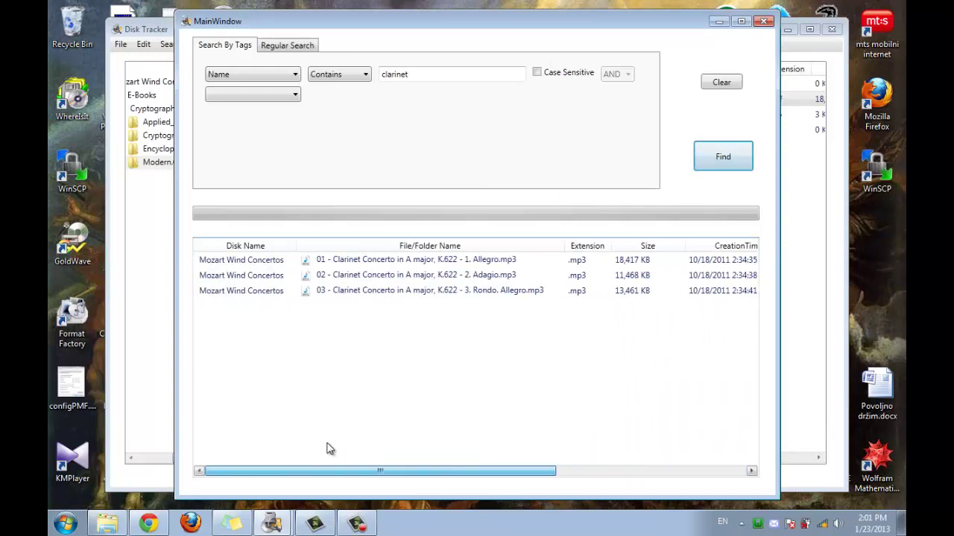
Add a Duration criterion of greater than 00:10:00 from the additional tags, joined by AND, and run the search.
{"action": "left_click", "coordinate": [255, 95]}
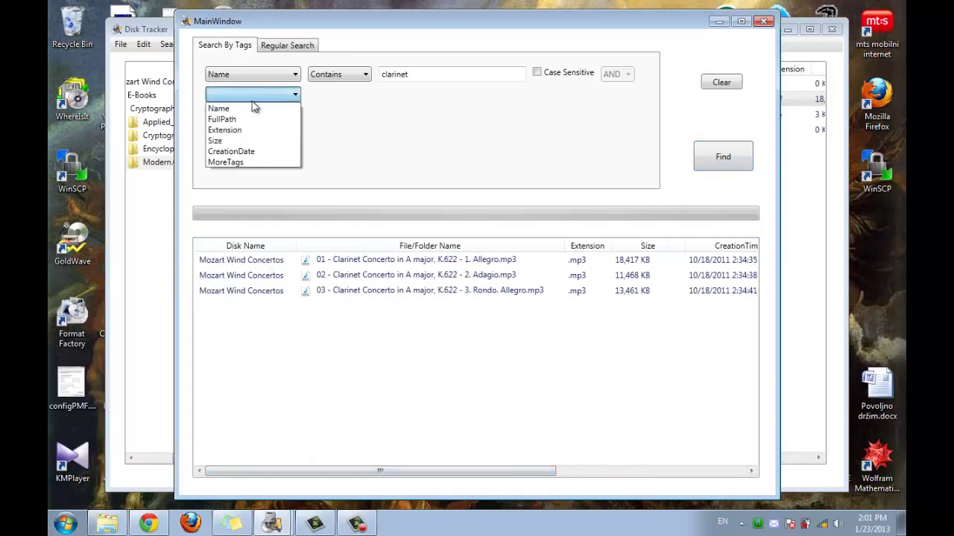
{"action": "left_click", "coordinate": [246, 162]}
{"action": "left_click", "coordinate": [413, 191]}
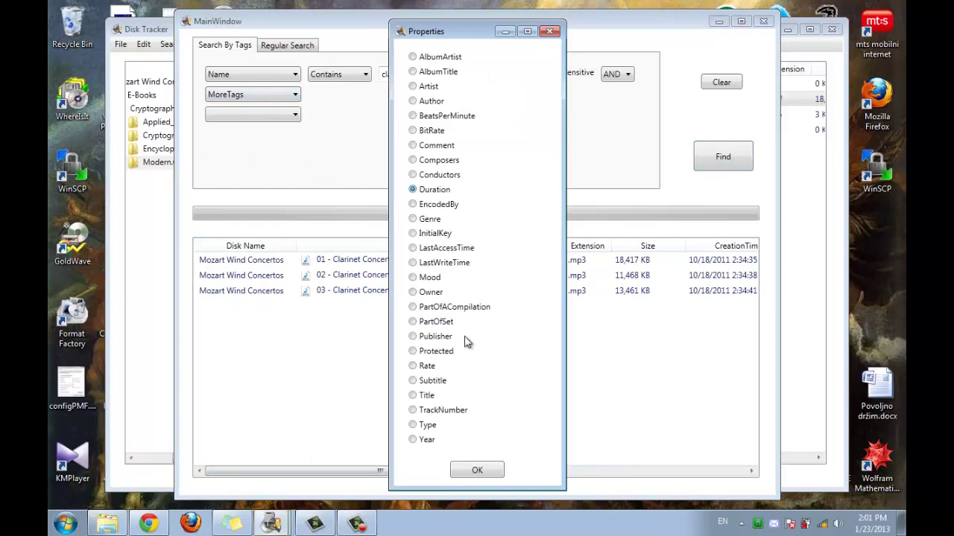
{"action": "left_click", "coordinate": [475, 469]}
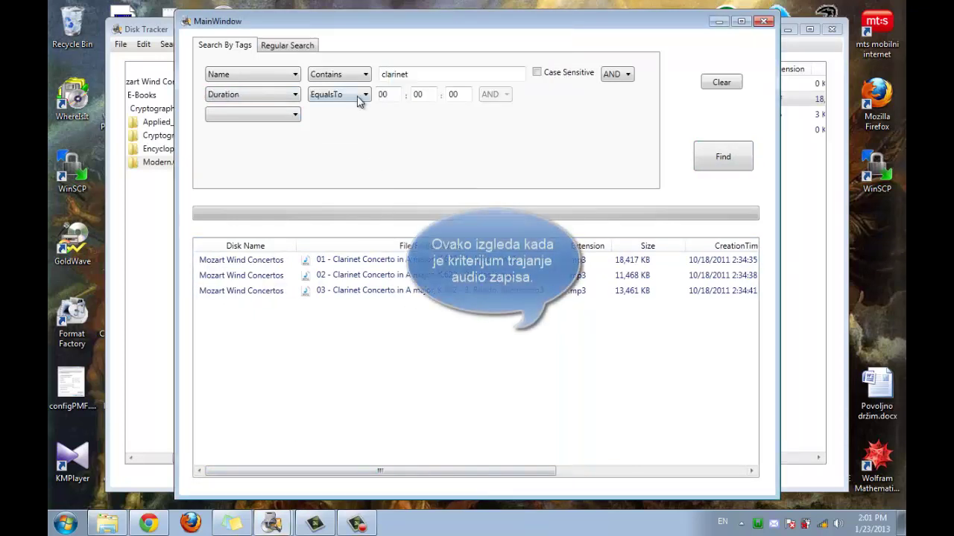
{"action": "left_click", "coordinate": [358, 96]}
{"action": "left_click", "coordinate": [355, 130]}
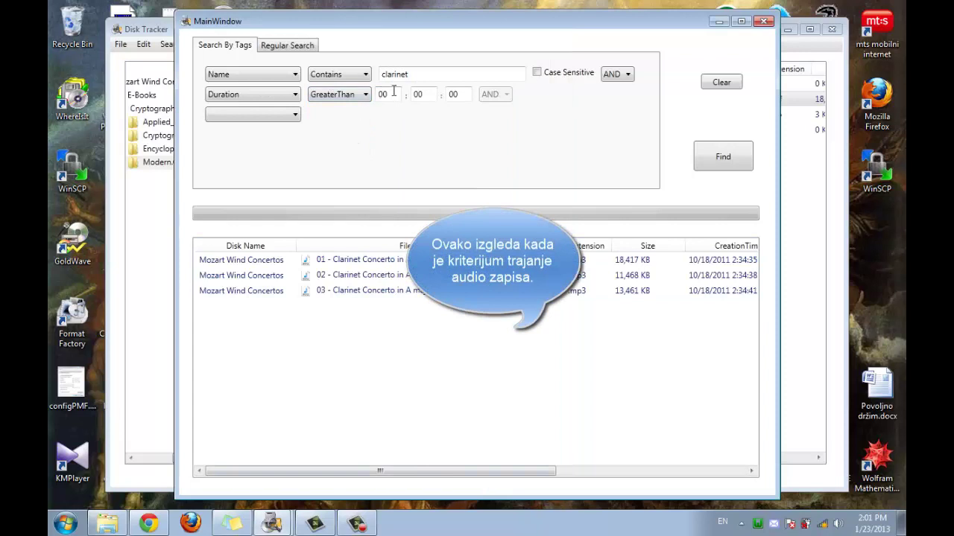
{"action": "left_click", "coordinate": [415, 99]}
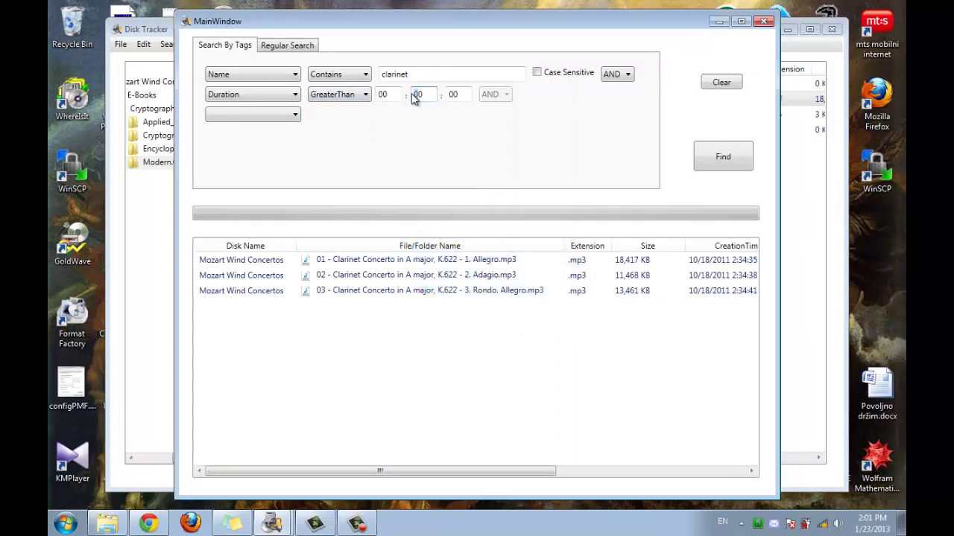
{"action": "type", "text": "1"}
{"action": "left_click", "coordinate": [707, 154]}
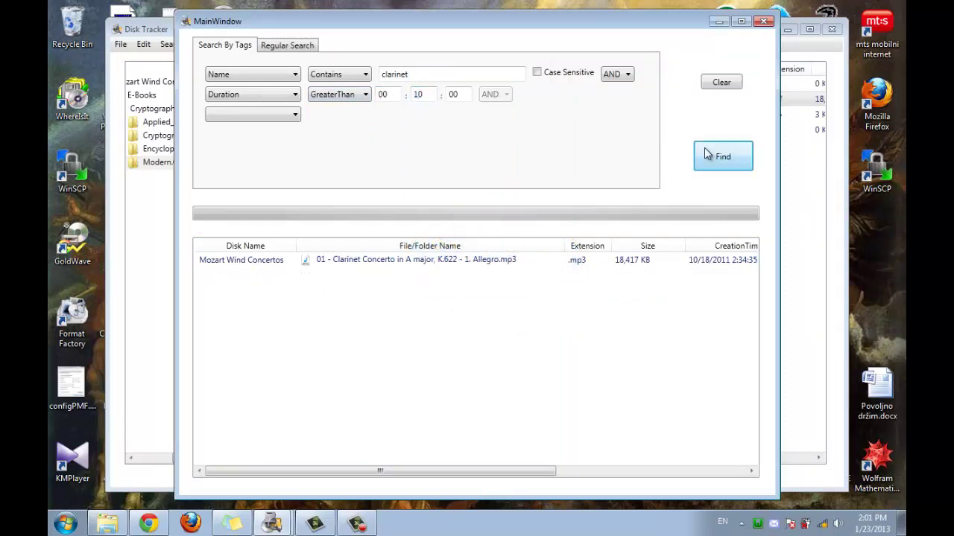
Check the found file's duration in the results list and add TrackNumber from the additional tags as a third search criterion.
{"action": "left_click_drag", "start_coordinate": [544, 472], "coordinate": [726, 447]}
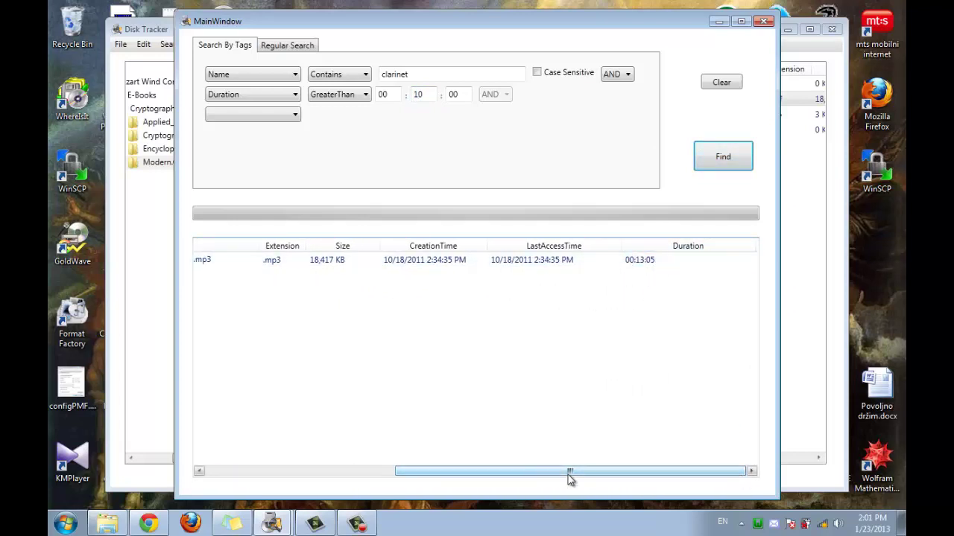
{"action": "left_click_drag", "start_coordinate": [569, 471], "coordinate": [370, 470]}
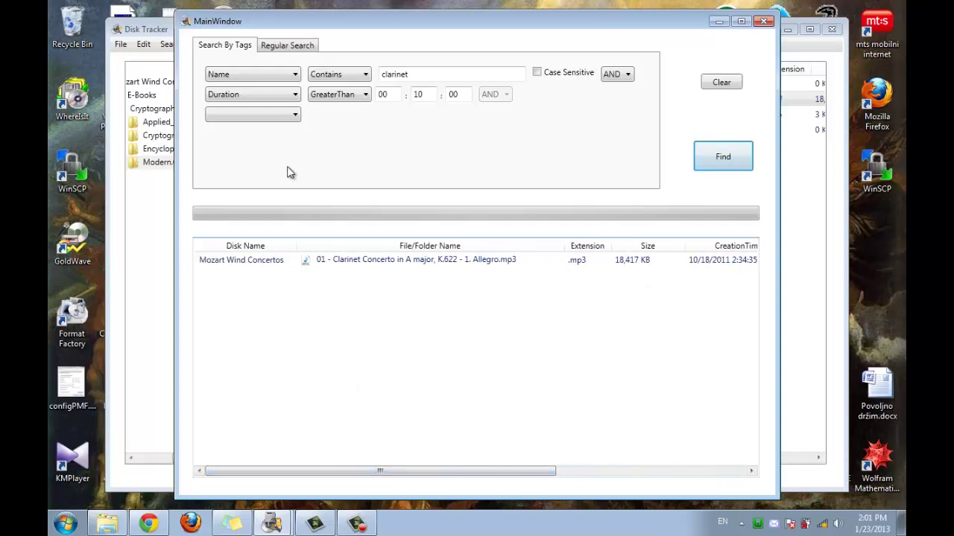
{"action": "left_click", "coordinate": [283, 115]}
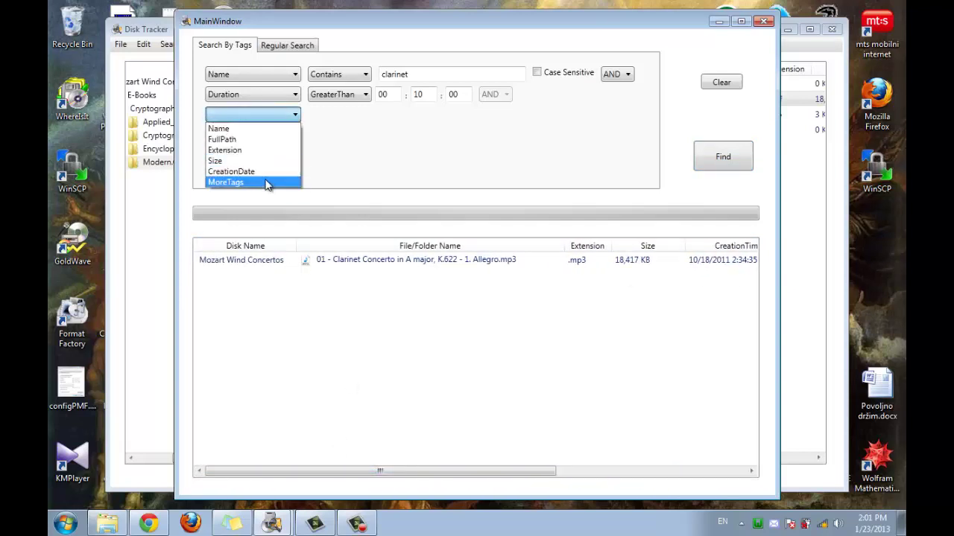
{"action": "left_click", "coordinate": [268, 182]}
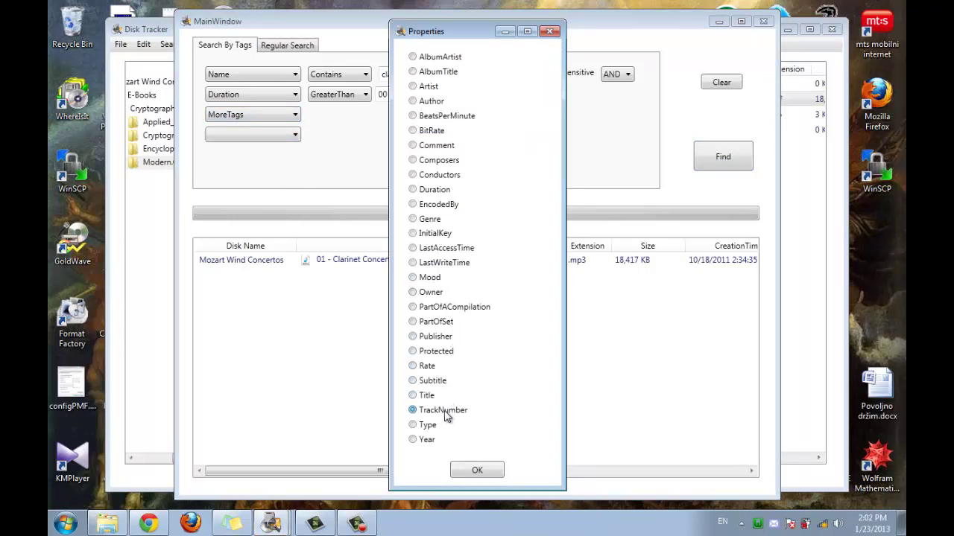
{"action": "left_click", "coordinate": [474, 470]}
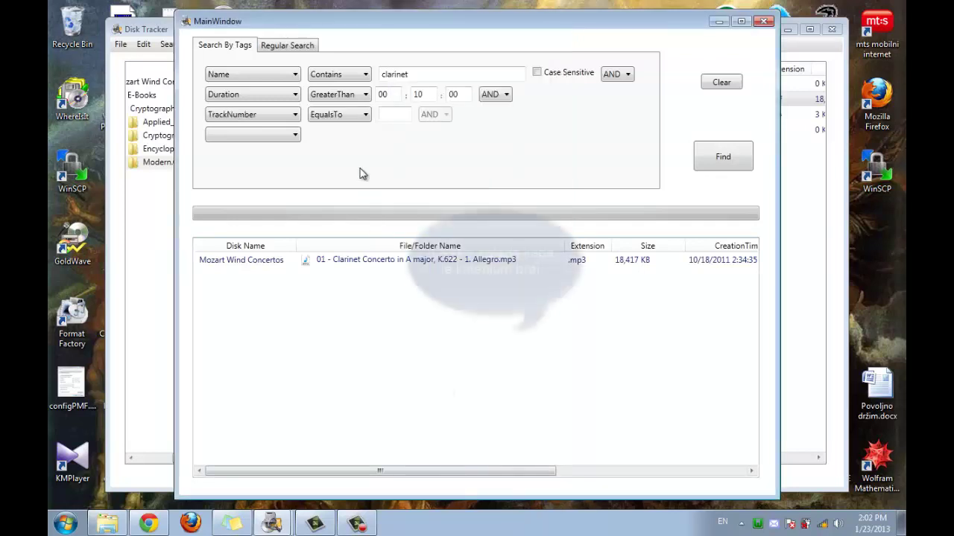
Try the Between, NotBetween and LessThan comparisons on the TrackNumber criterion and return it to EqualsTo.
{"action": "left_click", "coordinate": [352, 115]}
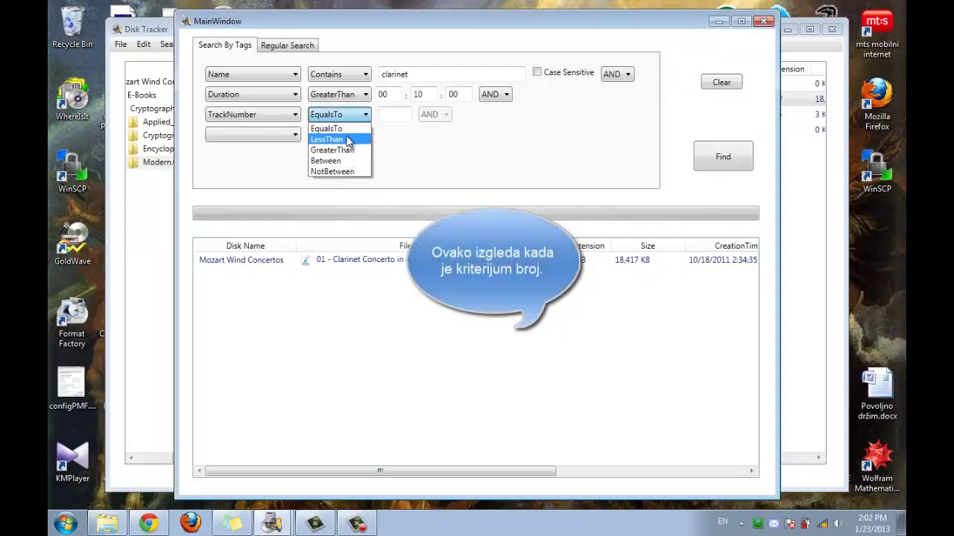
{"action": "left_click", "coordinate": [342, 160]}
{"action": "left_click", "coordinate": [344, 115]}
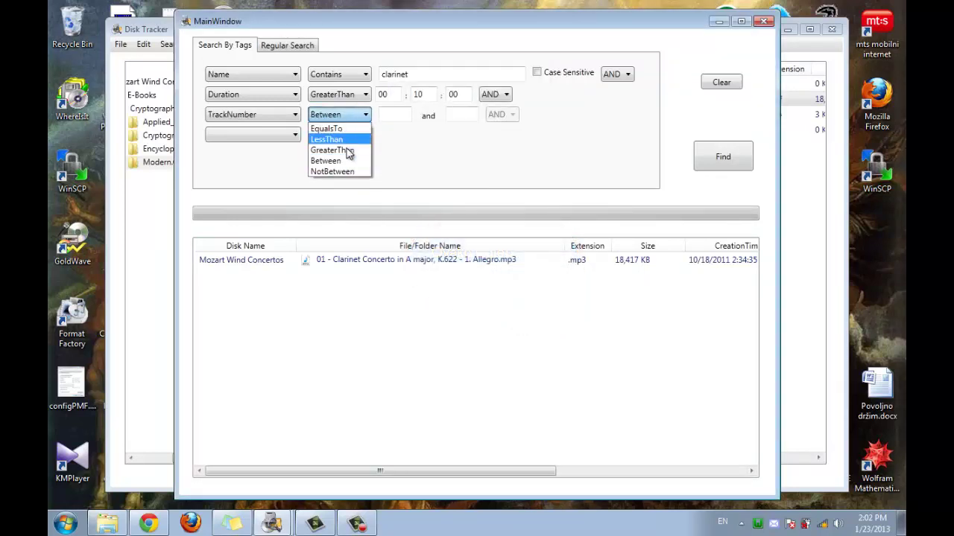
{"action": "left_click", "coordinate": [344, 170]}
{"action": "left_click", "coordinate": [350, 117]}
{"action": "left_click", "coordinate": [346, 139]}
{"action": "left_click", "coordinate": [349, 119]}
{"action": "left_click", "coordinate": [339, 130]}
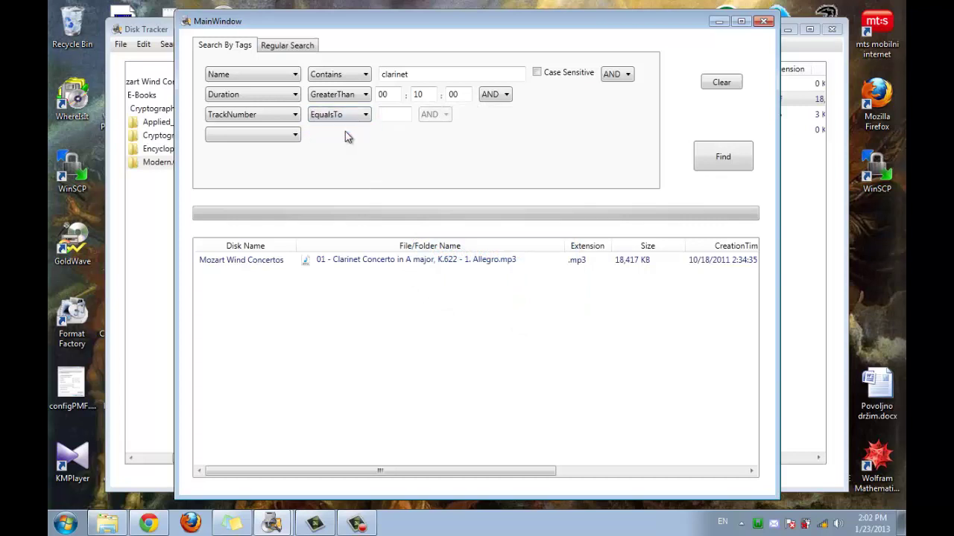
Replace the TrackNumber criterion with the PartOfACompilation tag and set its value to Yes.
{"action": "left_click", "coordinate": [280, 119]}
{"action": "left_click", "coordinate": [276, 182]}
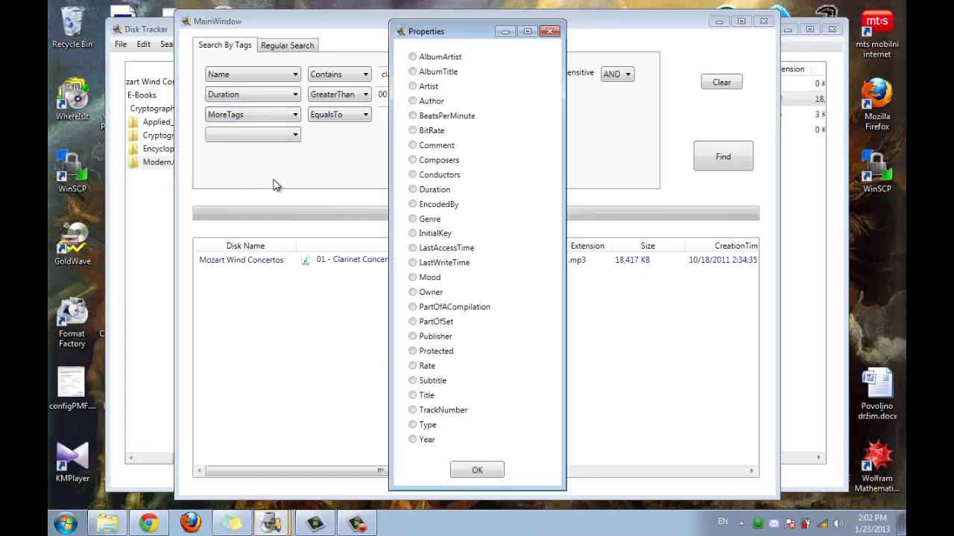
{"action": "left_click", "coordinate": [429, 313]}
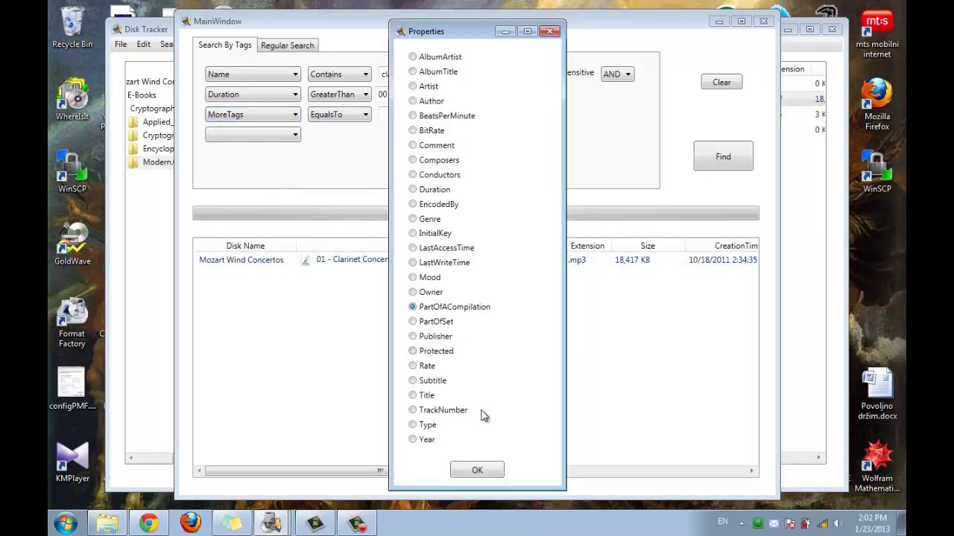
{"action": "left_click", "coordinate": [477, 471]}
{"action": "left_click", "coordinate": [325, 114]}
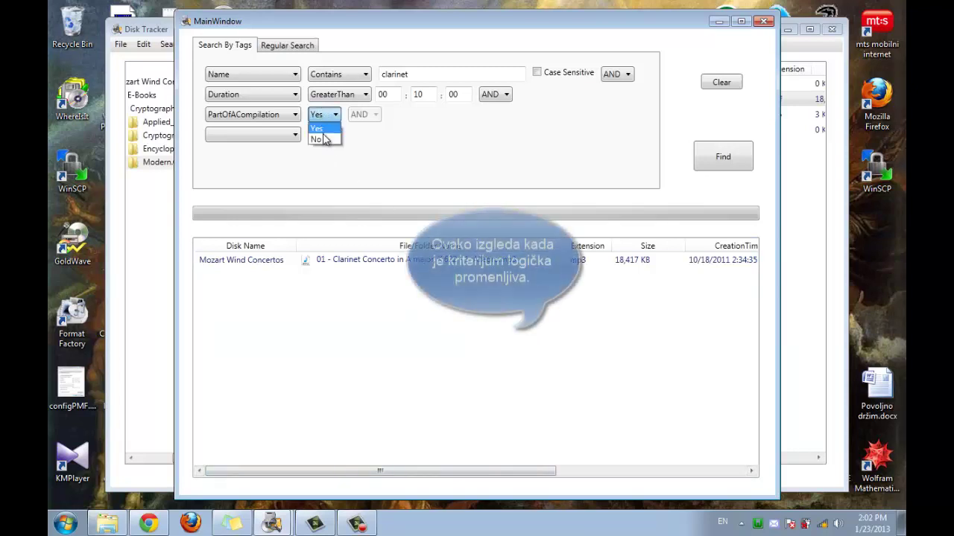
{"action": "left_click", "coordinate": [317, 128]}
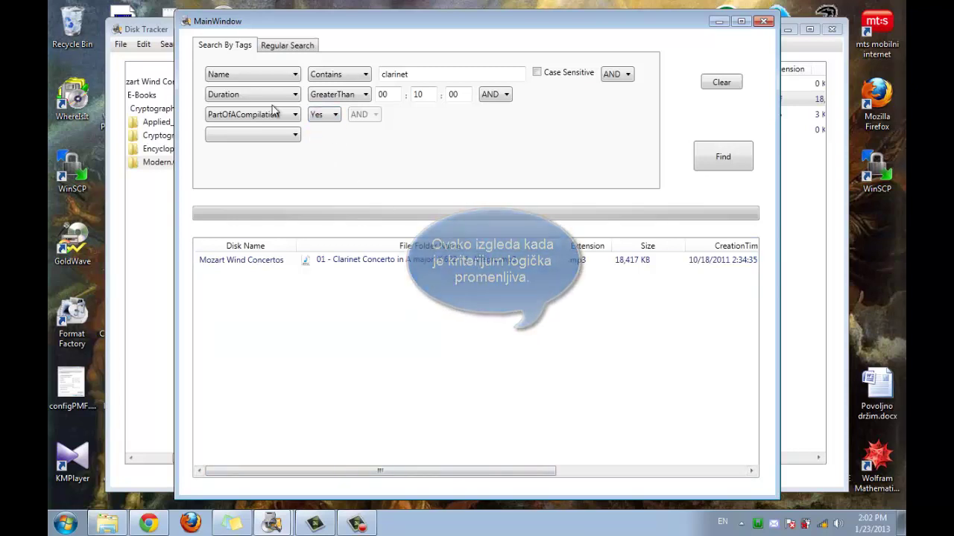
Replace the PartOfACompilation criterion with the Publisher tag and set its comparison to EndsWith.
{"action": "left_click", "coordinate": [271, 116]}
{"action": "left_click", "coordinate": [264, 185]}
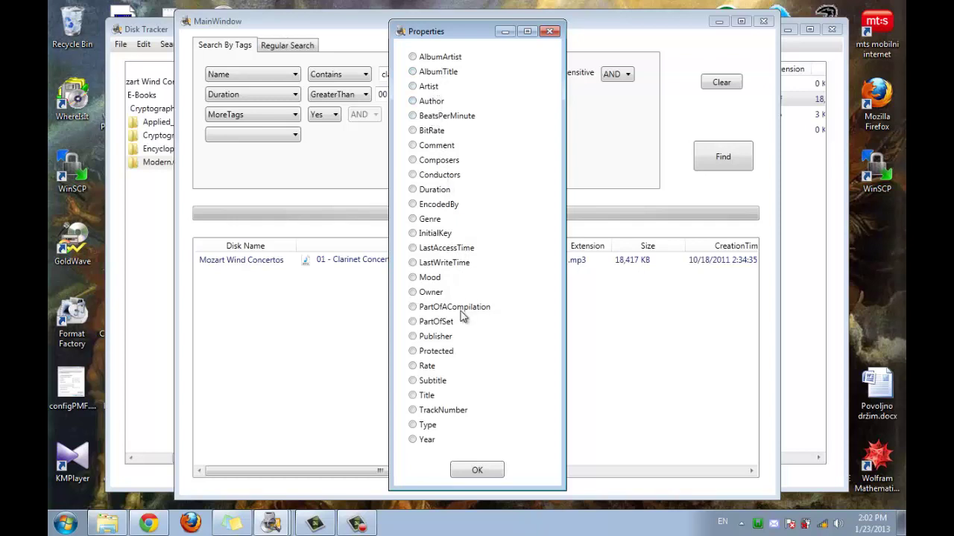
{"action": "left_click", "coordinate": [438, 336]}
{"action": "left_click", "coordinate": [476, 470]}
{"action": "left_click", "coordinate": [353, 115]}
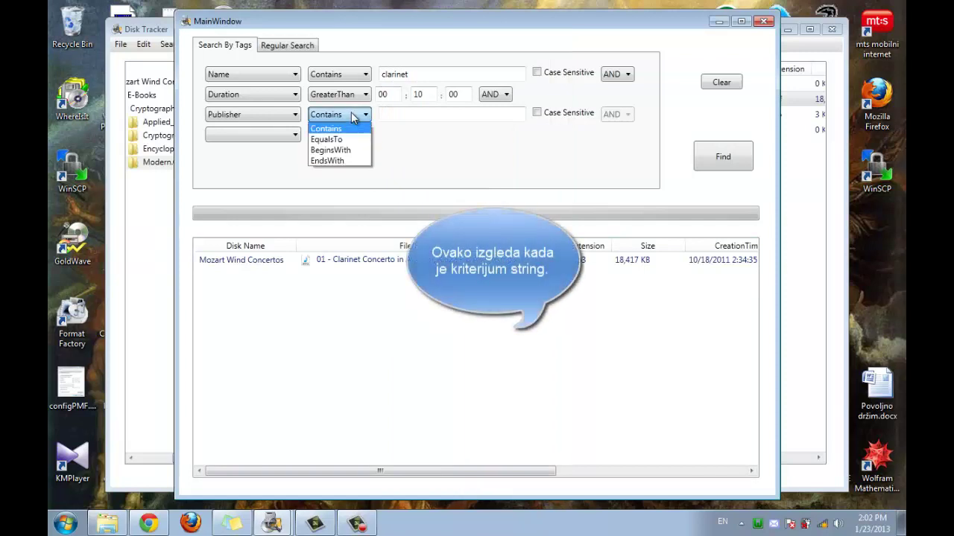
{"action": "left_click", "coordinate": [353, 142]}
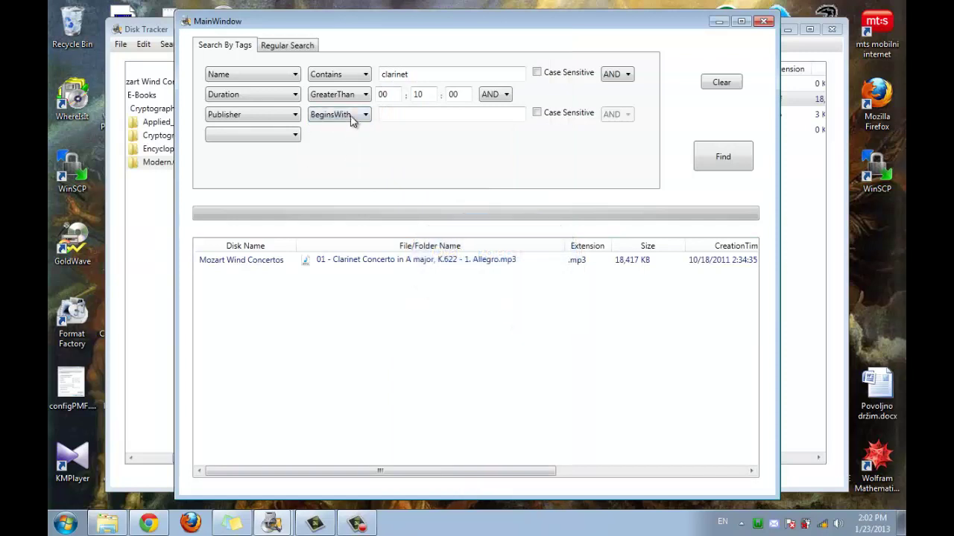
{"action": "left_click", "coordinate": [352, 116]}
{"action": "left_click", "coordinate": [351, 158]}
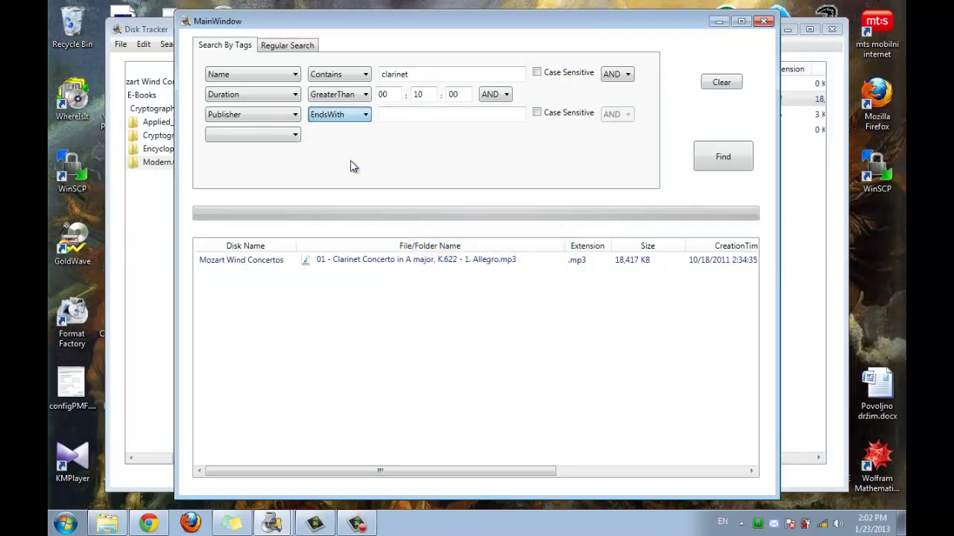
Run a regular search for "crypto" across all tags and look through the results list.
{"action": "left_click", "coordinate": [291, 46]}
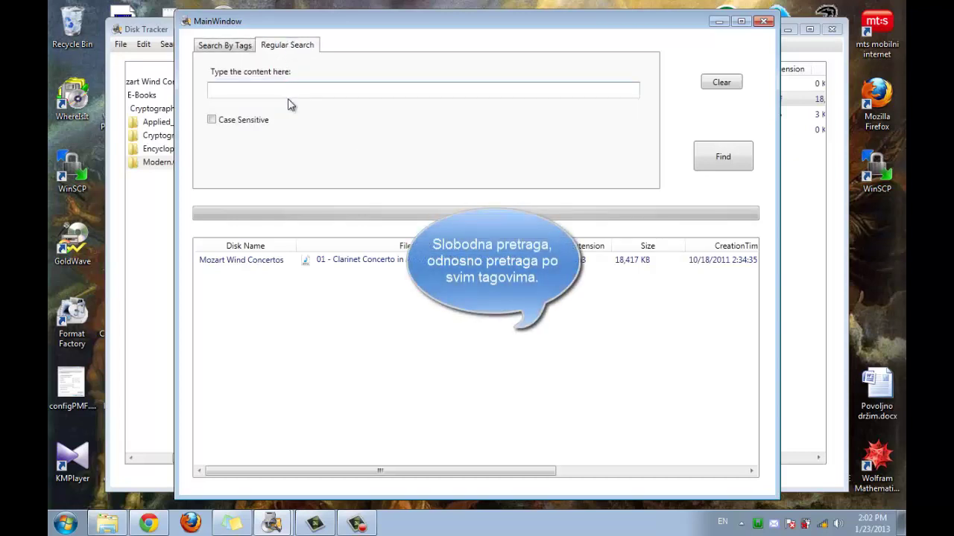
{"action": "type", "text": "crypto"}
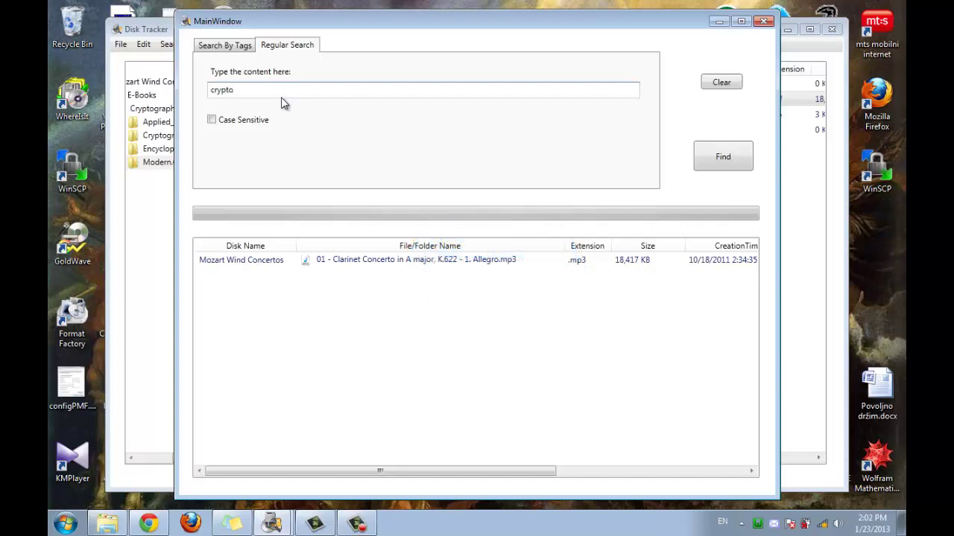
{"action": "left_click", "coordinate": [715, 161]}
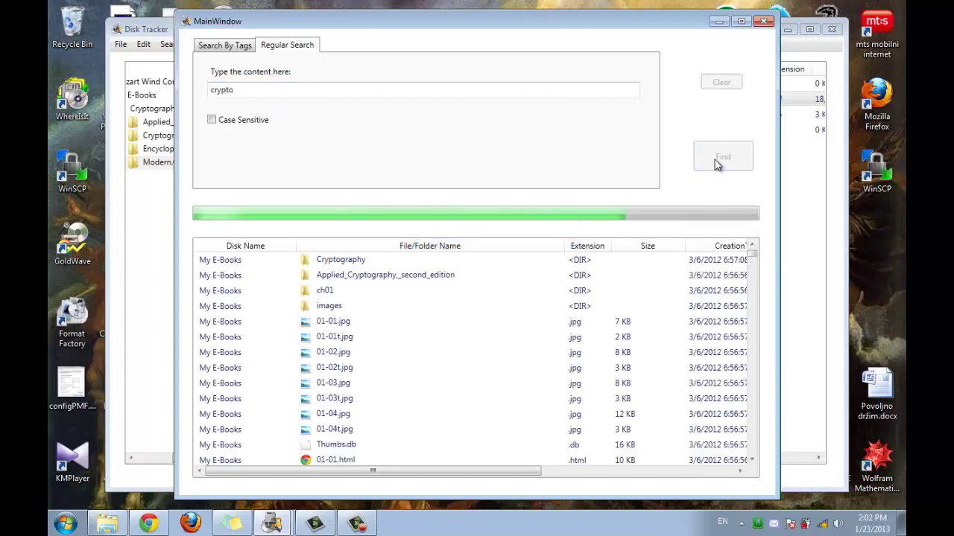
{"action": "left_click_drag", "start_coordinate": [752, 252], "coordinate": [753, 303]}
{"action": "left_click_drag", "start_coordinate": [756, 341], "coordinate": [711, 246]}
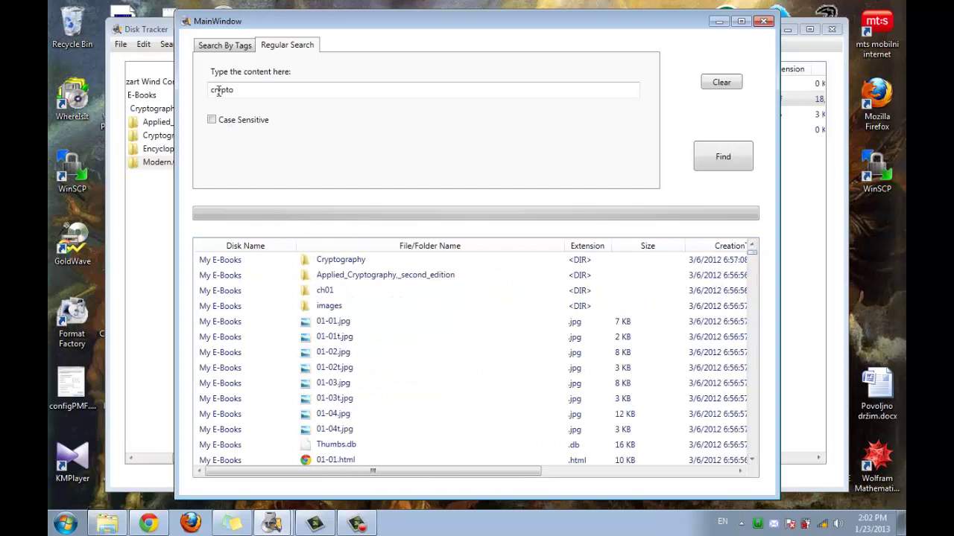
Search for "crypto" with case sensitivity on, and repeat the search with it off.
{"action": "left_click", "coordinate": [738, 160]}
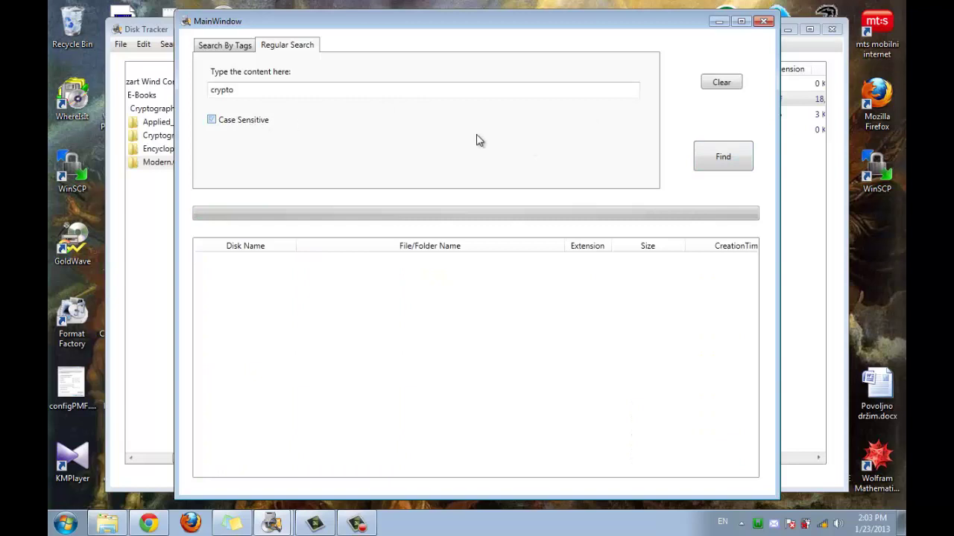
{"action": "left_click", "coordinate": [734, 160]}
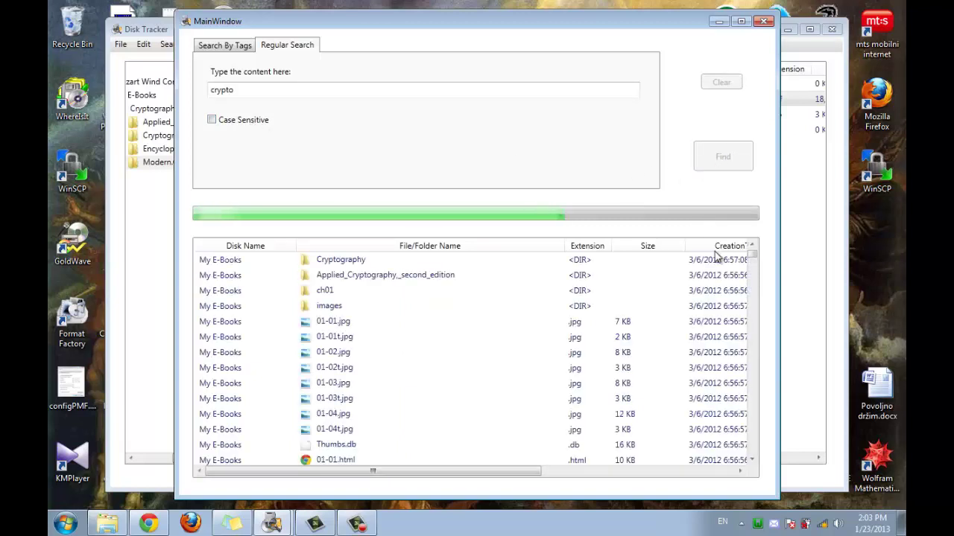
View the general and detailed properties of the last PDF in the results, "Cryptography and Network Security", and close them.
{"action": "left_click_drag", "start_coordinate": [752, 253], "coordinate": [779, 466]}
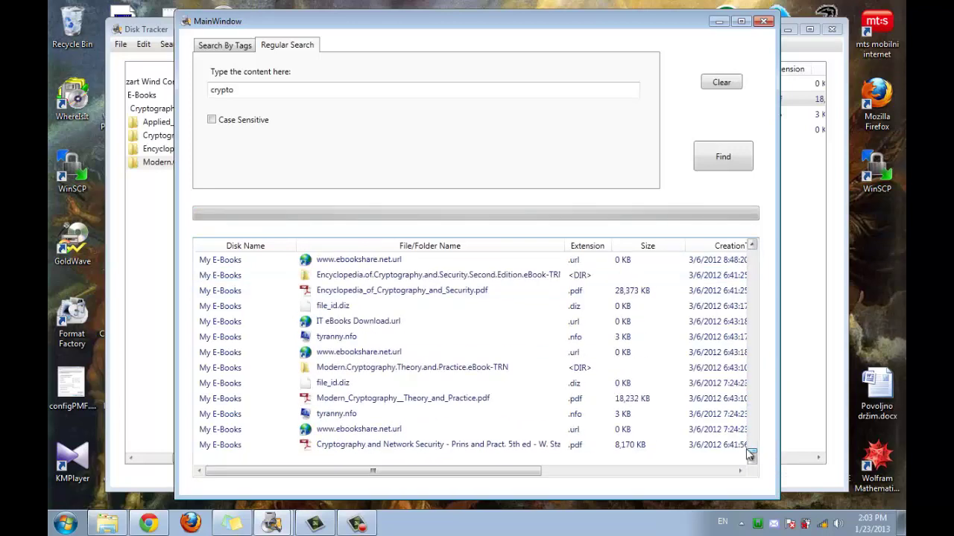
{"action": "right_click", "coordinate": [517, 448]}
{"action": "left_click", "coordinate": [553, 490]}
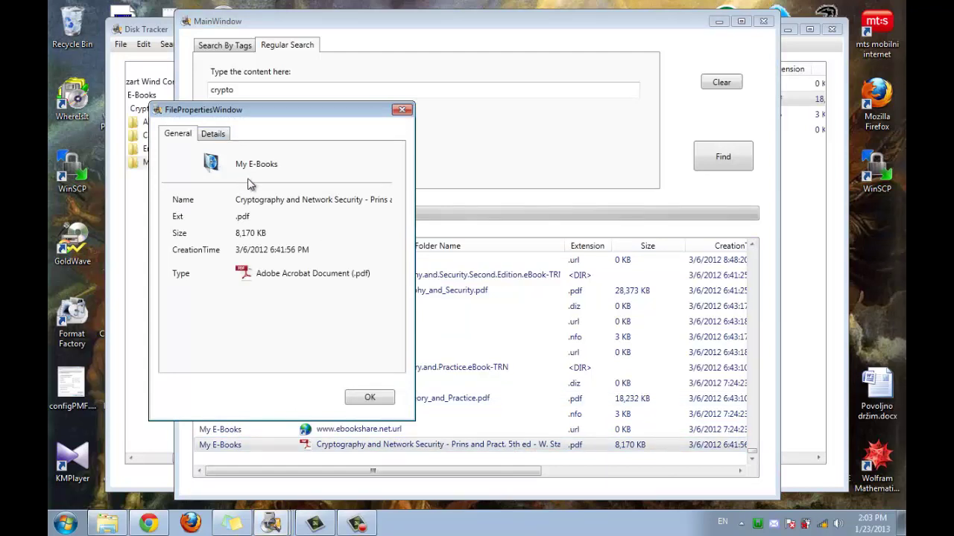
{"action": "left_click", "coordinate": [214, 135]}
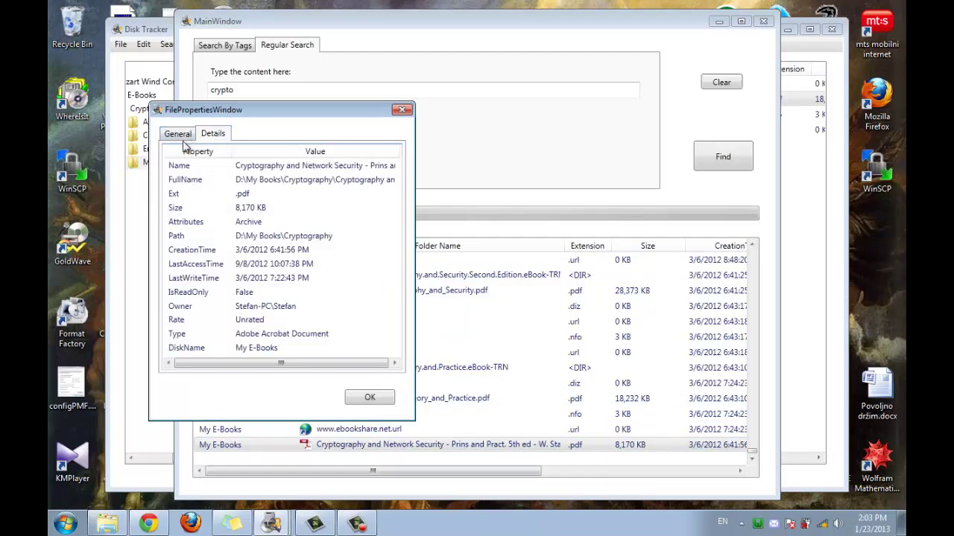
{"action": "left_click", "coordinate": [179, 136]}
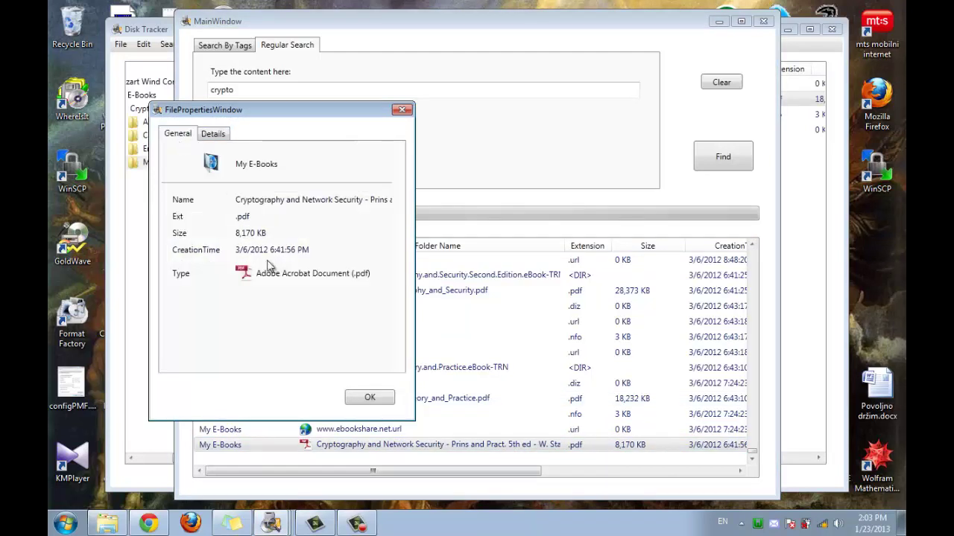
{"action": "left_click", "coordinate": [368, 400]}
Close the search window, bring the start of the catalog tree into view and exit the program.
{"action": "left_click", "coordinate": [762, 22]}
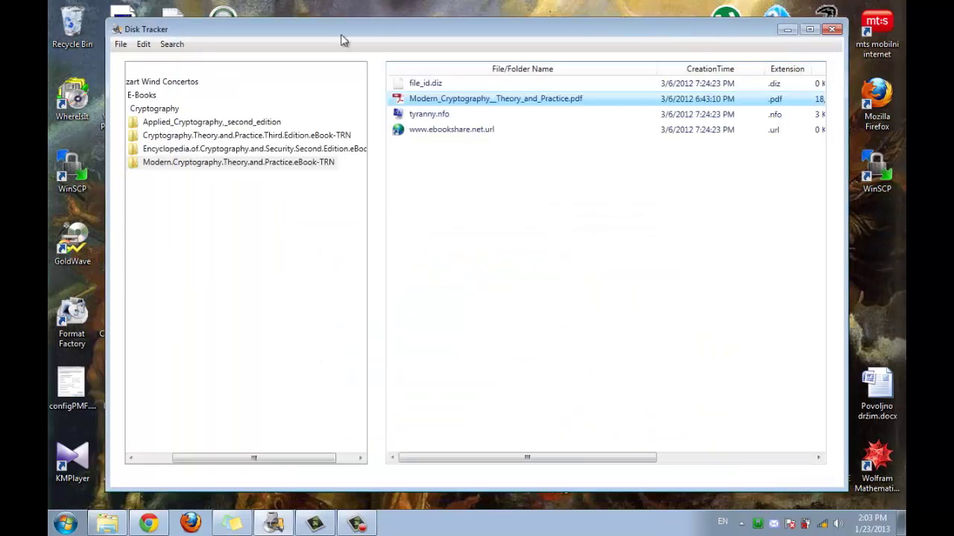
{"action": "left_click", "coordinate": [156, 459]}
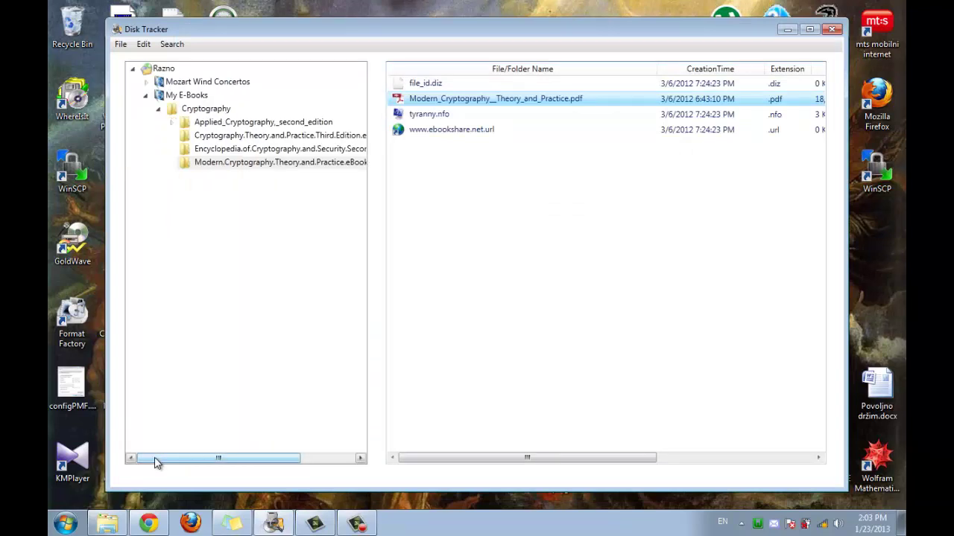
{"action": "left_click", "coordinate": [121, 44]}
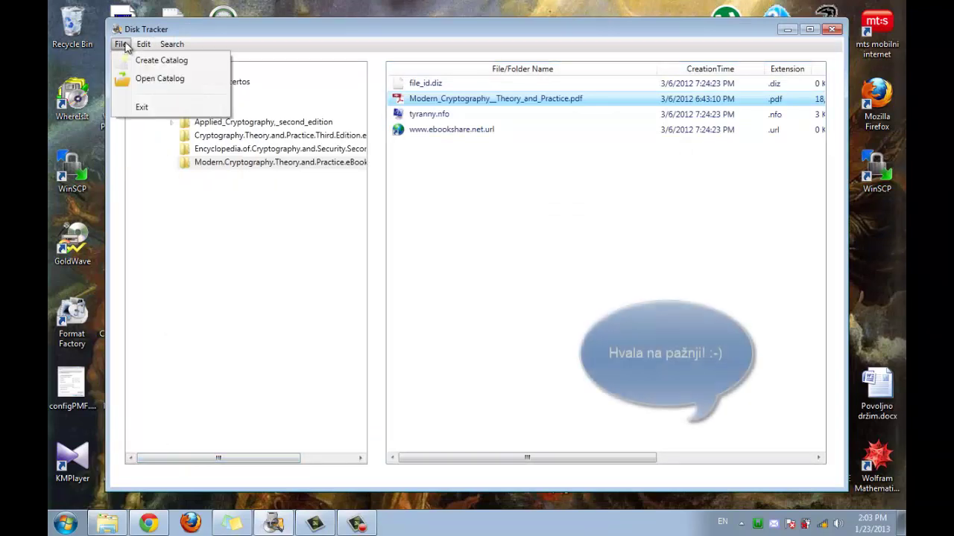
{"action": "left_click", "coordinate": [140, 106]}
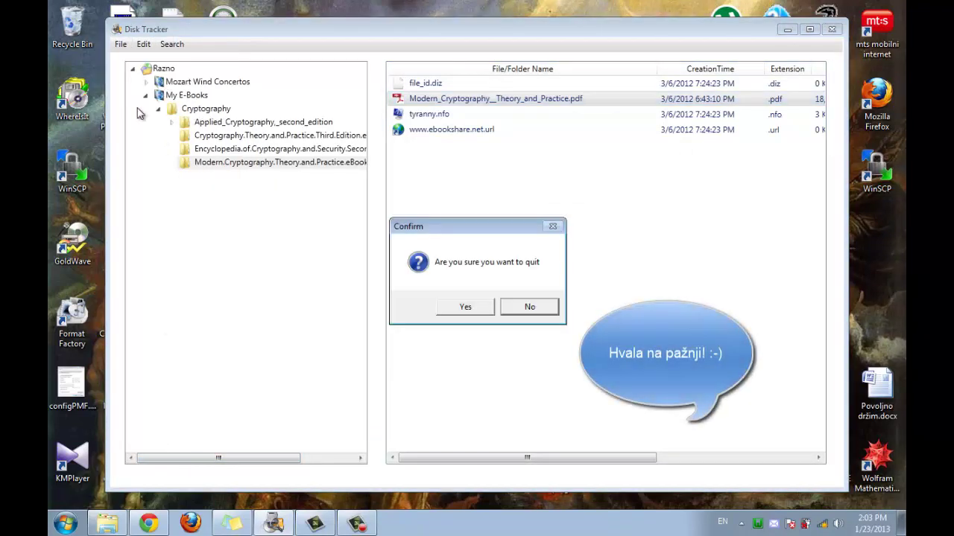